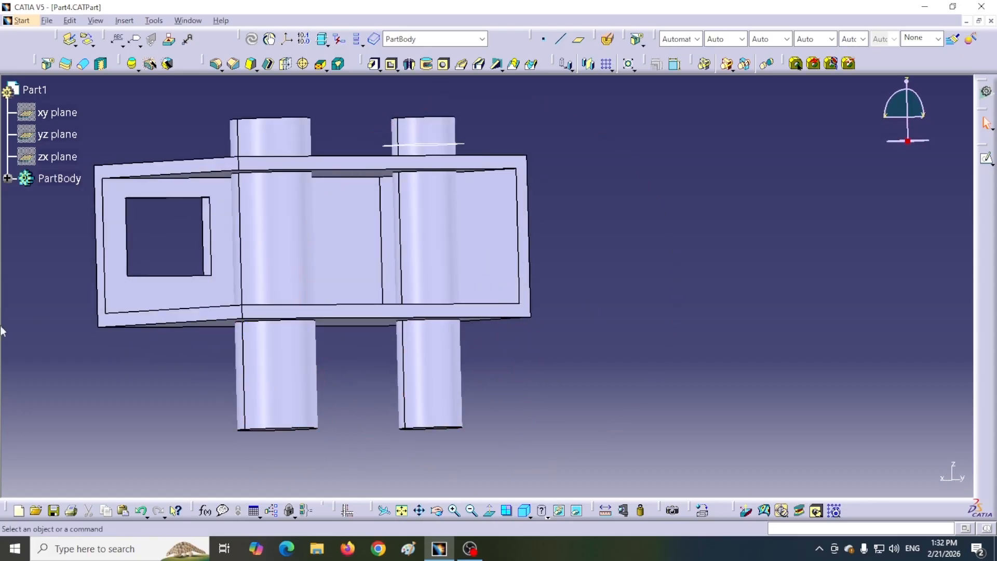
- Try changing the second limit of the two-cylinder pad to Up to plane, using the shell's inner bottom face as the limit
left_click(7, 179)
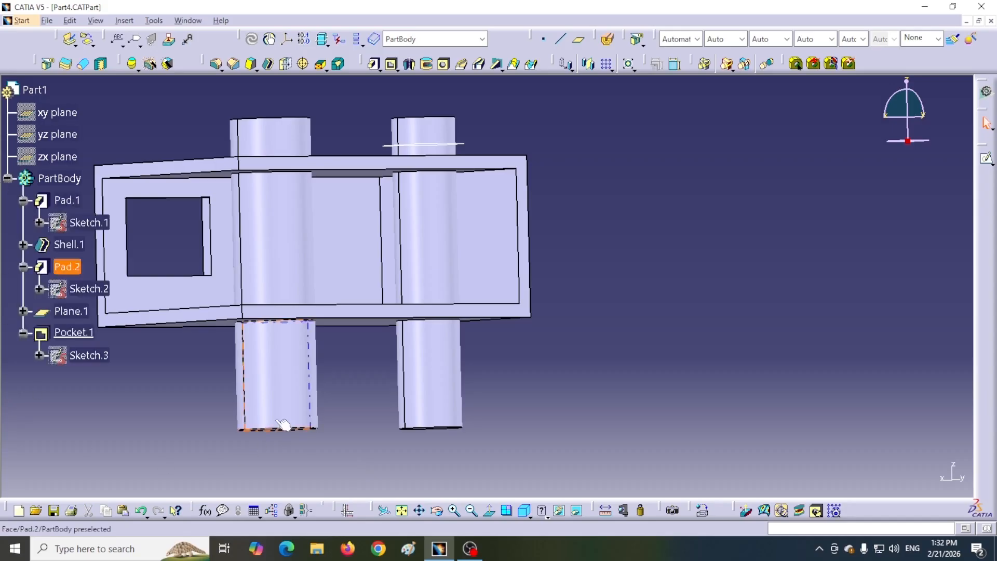
left_click(285, 372)
double_click(67, 268)
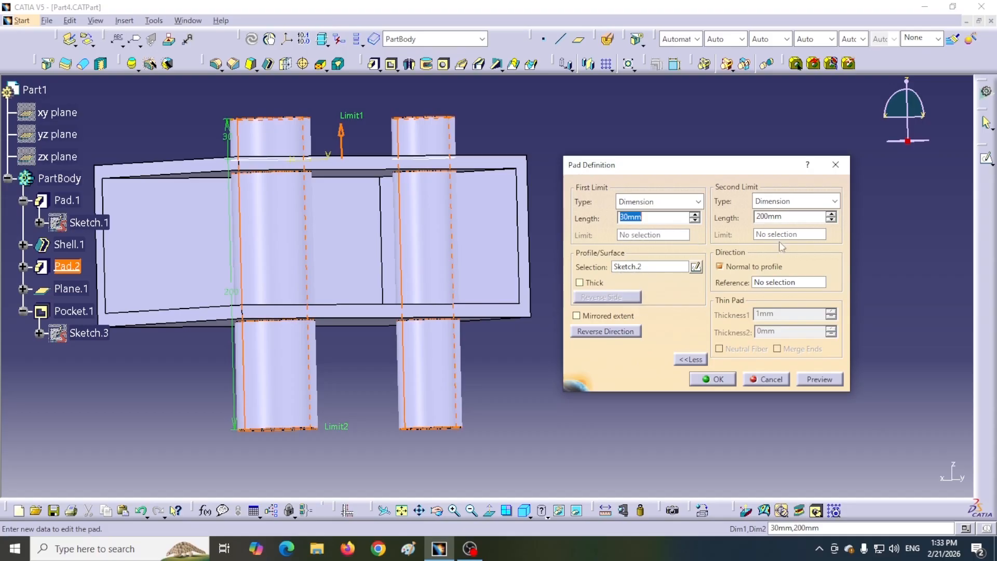
left_click(808, 211)
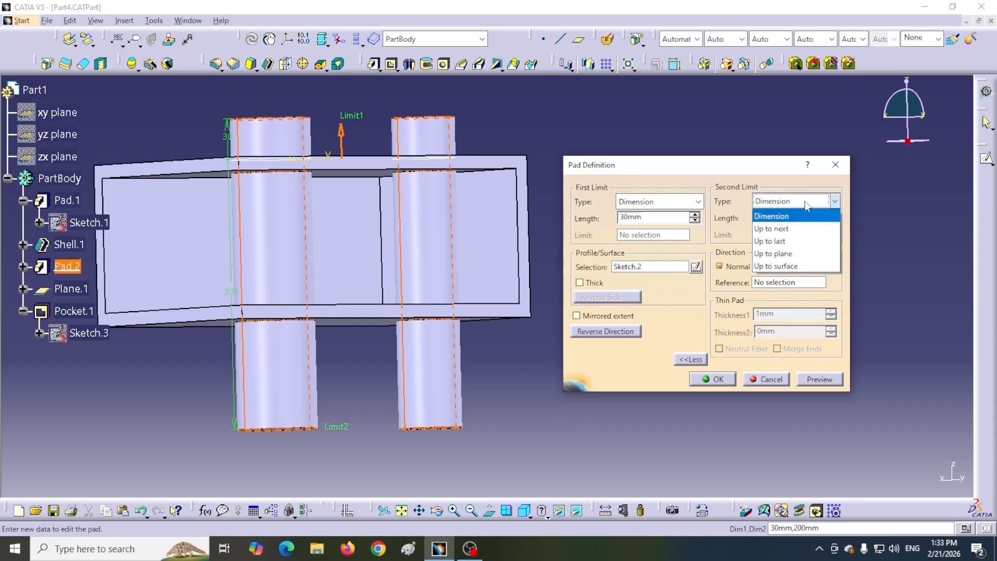
left_click(789, 256)
middle_click_drag(397, 256, 384, 330)
left_click(378, 343)
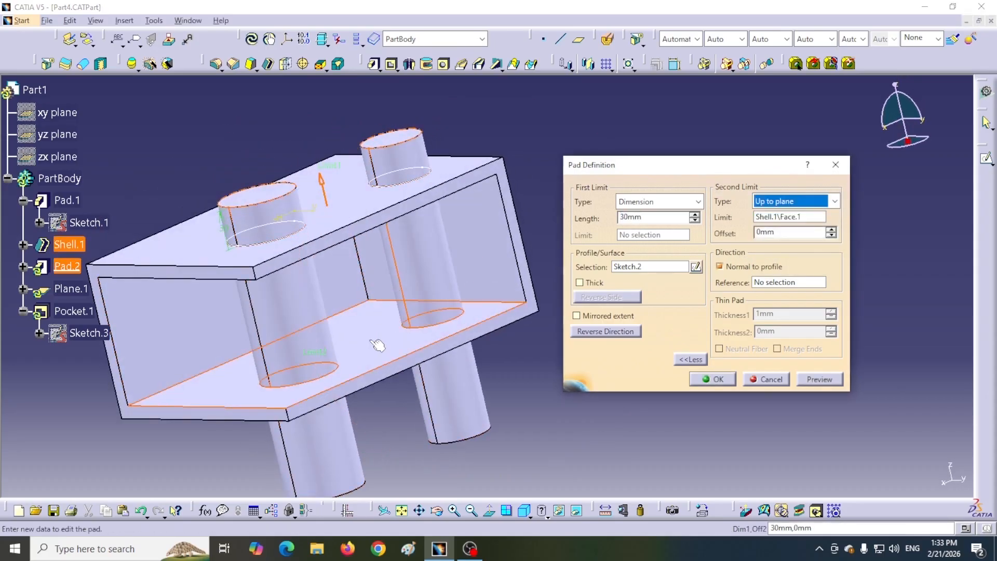
left_click(809, 383)
middle_click_drag(512, 412, 374, 332)
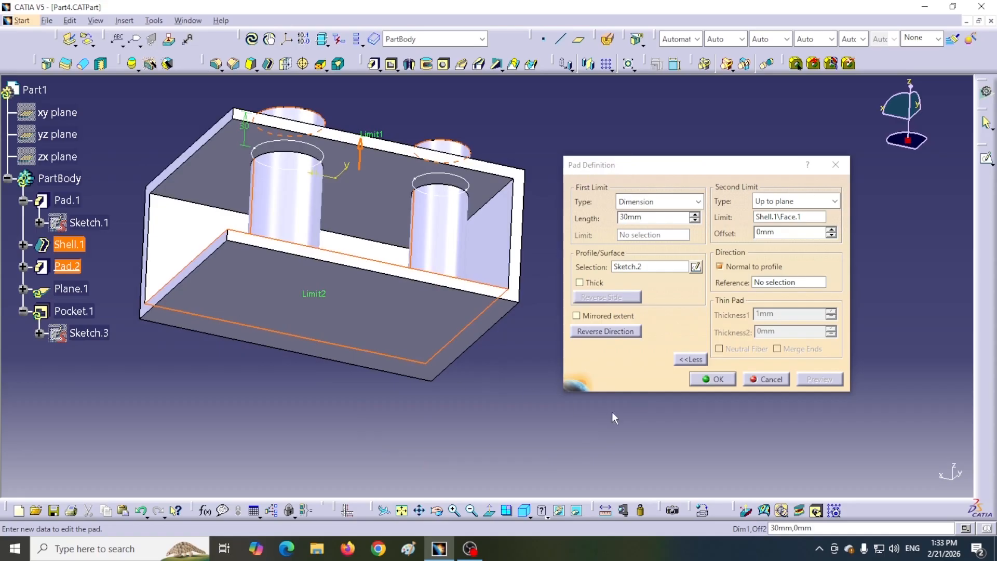
left_click(712, 379)
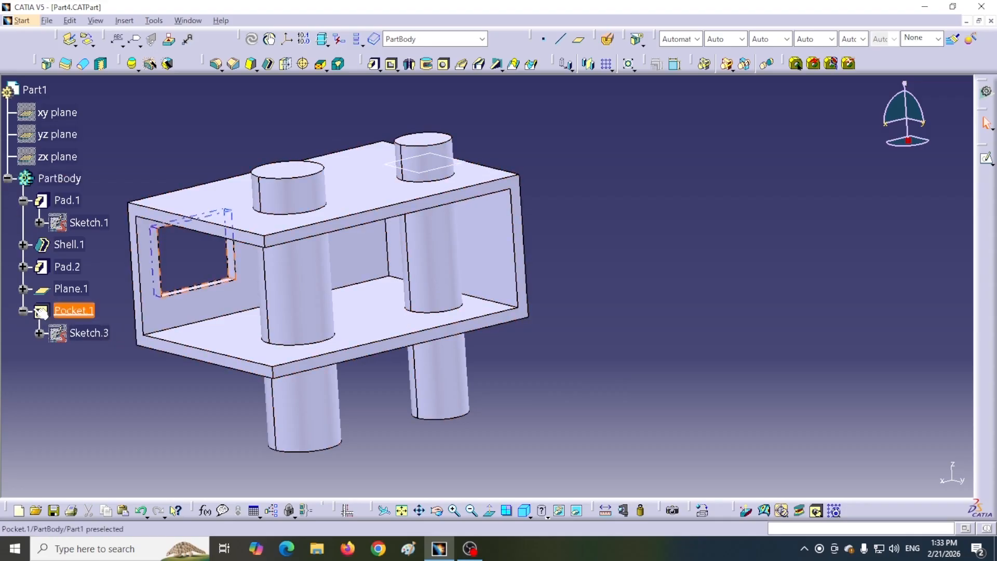
left_click(7, 178)
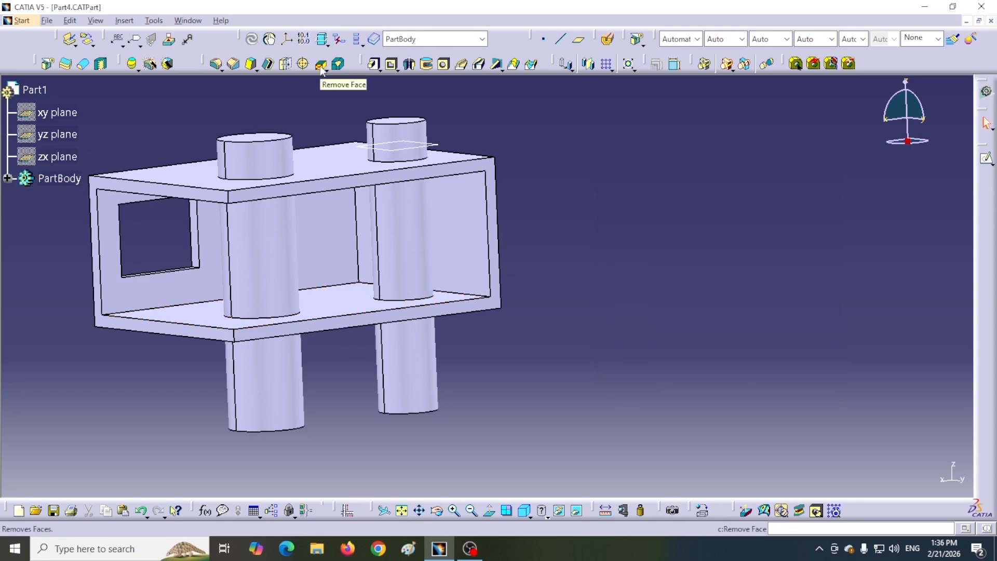
- Start Remove Face and select the end and side faces of the larger cylinder's lower protrusion as faces to remove, checking the selection list
left_click(320, 66)
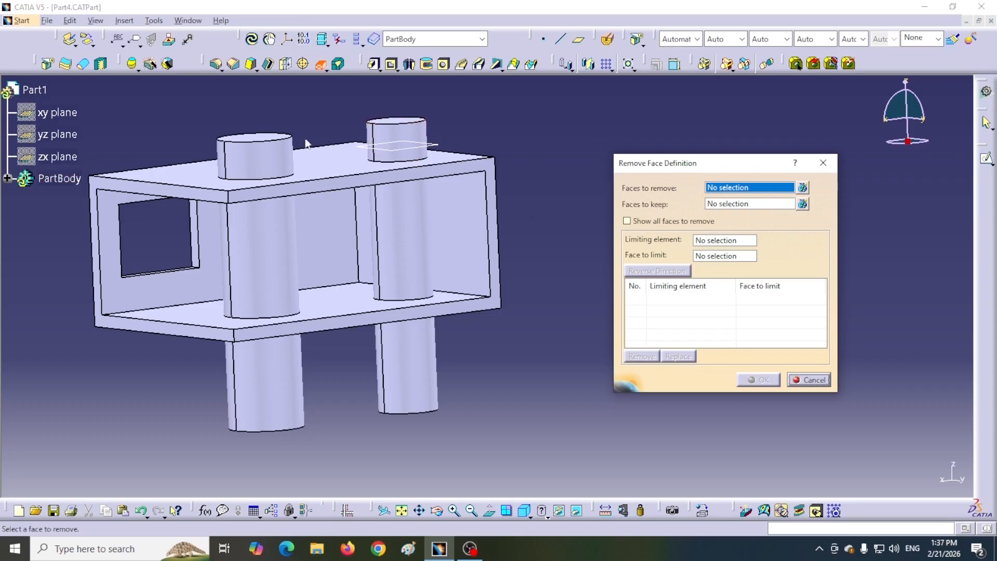
middle_click_drag(328, 408, 335, 326)
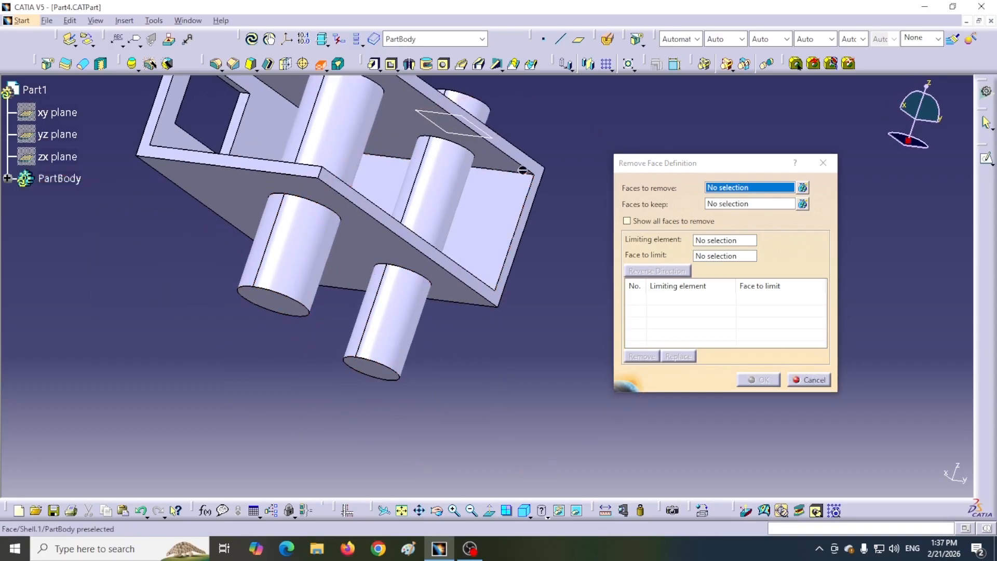
middle_click_drag(521, 134, 412, 317)
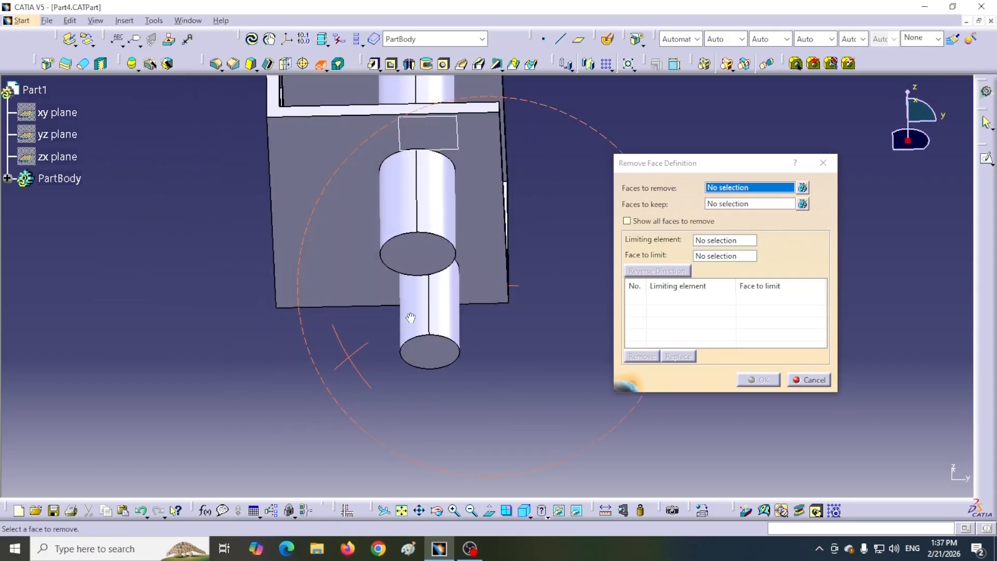
left_click(425, 255)
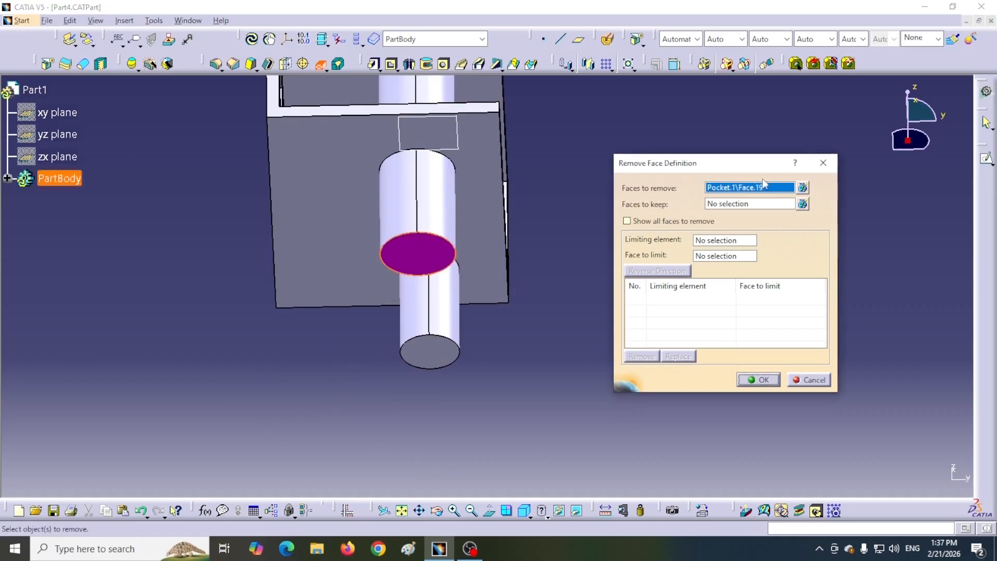
left_click(450, 211)
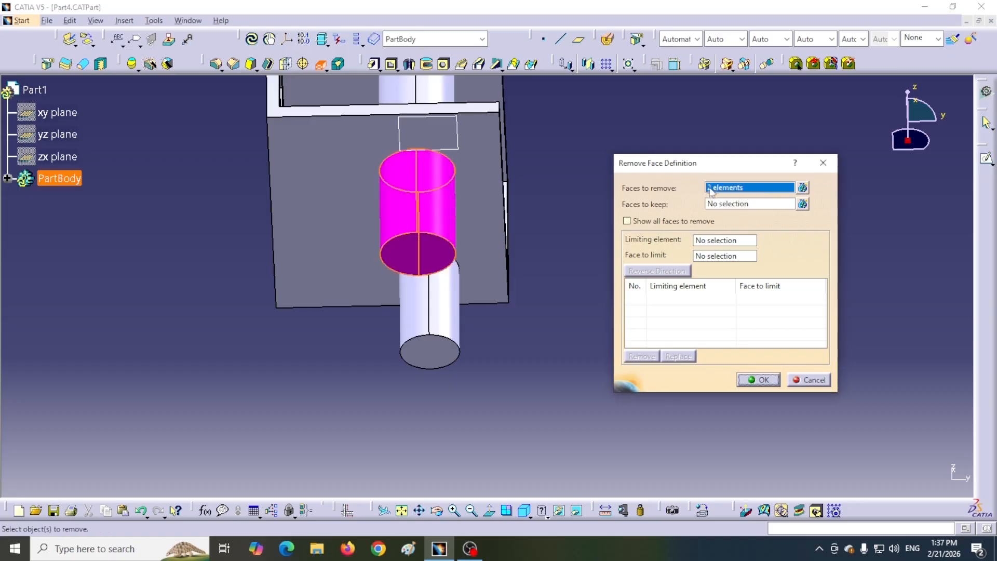
left_click(802, 187)
left_click_drag(561, 349, 543, 258)
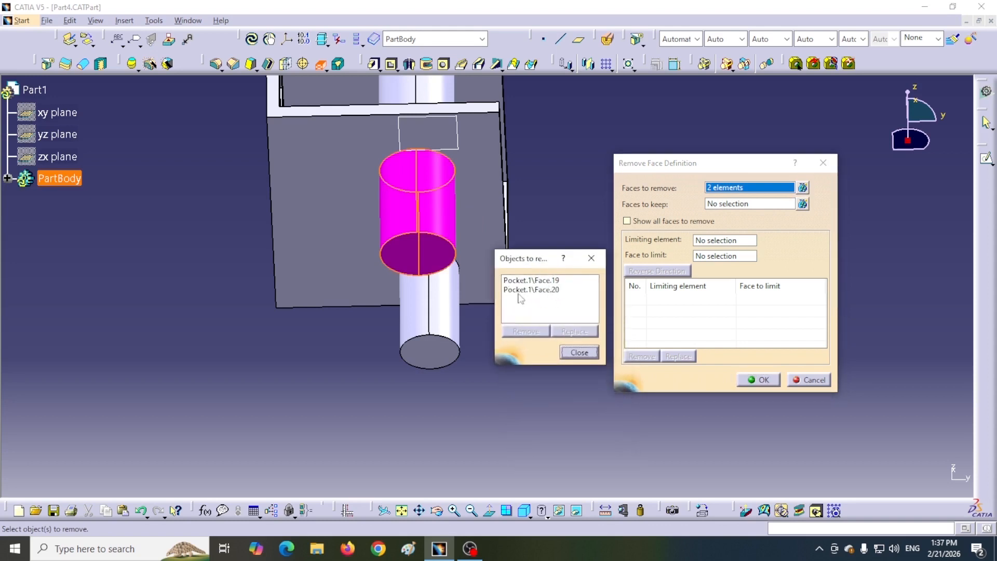
left_click(580, 352)
- Set the box's underside as the face to keep and complete the face removal
scroll(335, 375, "down", 1)
middle_click_drag(335, 375, 360, 307)
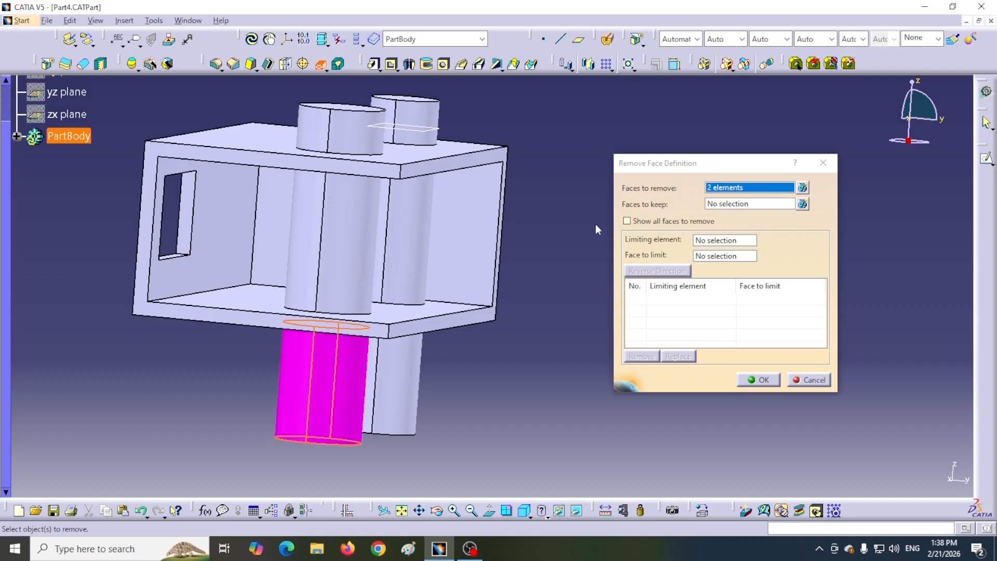
left_click(762, 204)
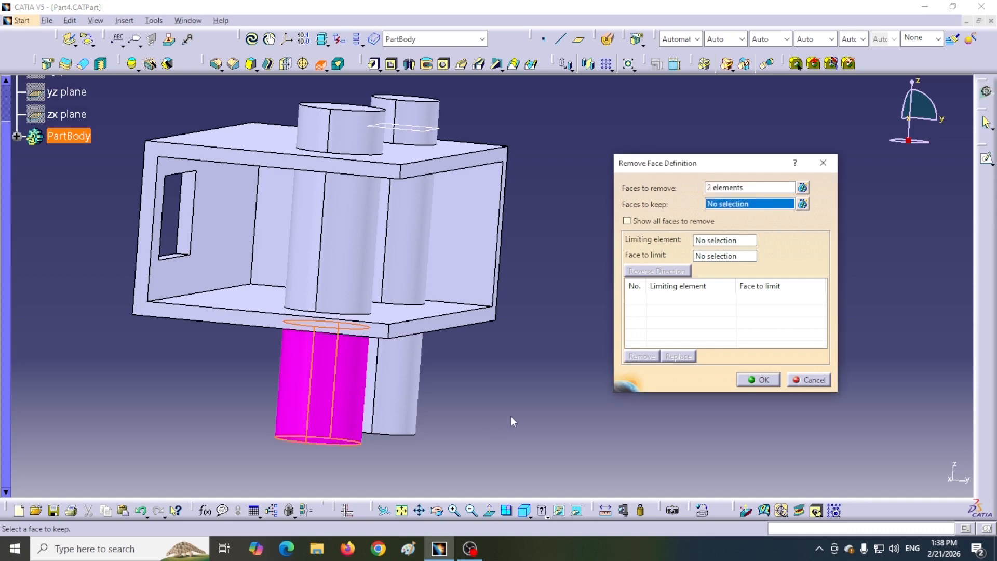
middle_click_drag(508, 416, 467, 269)
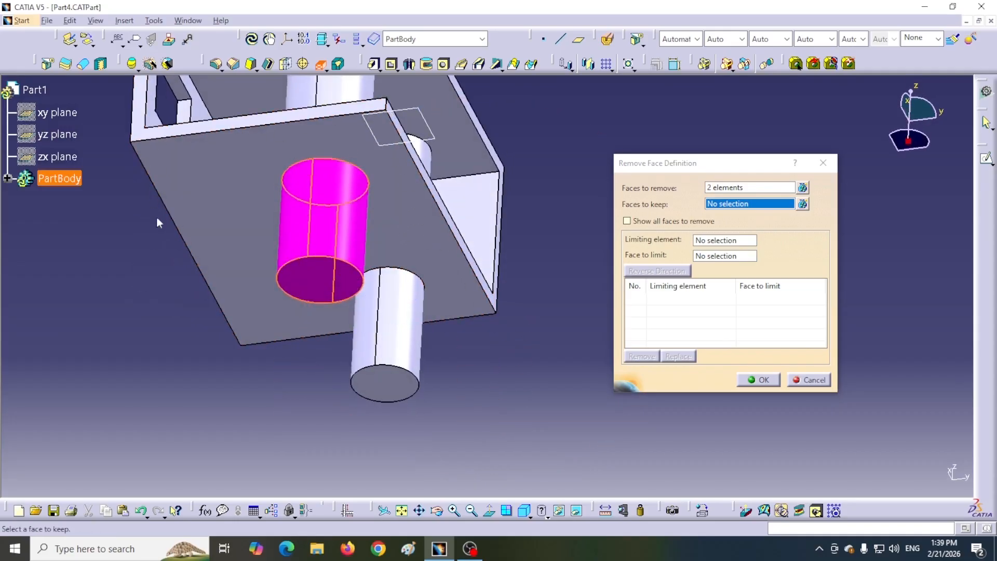
left_click(402, 217)
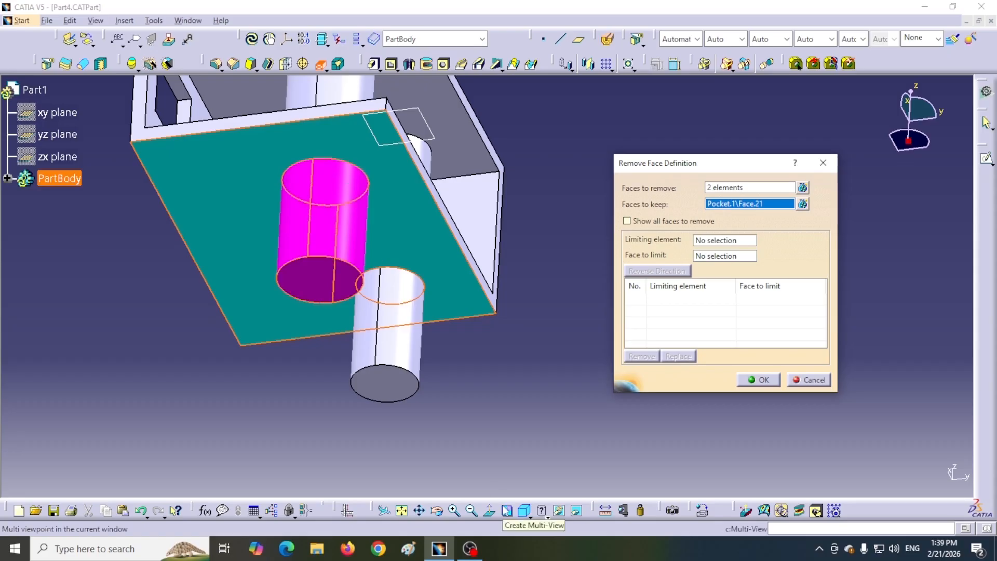
left_click(524, 510)
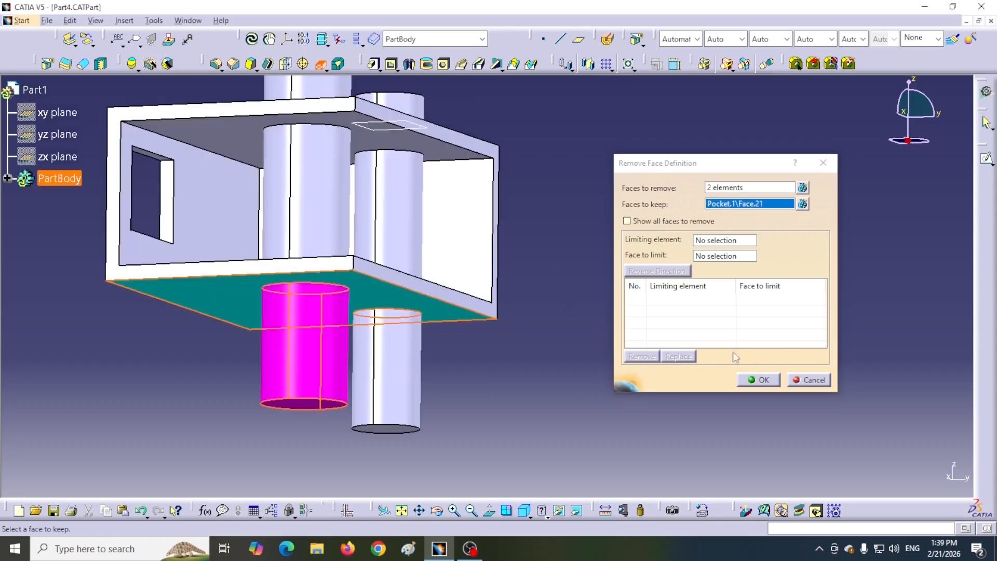
left_click(761, 381)
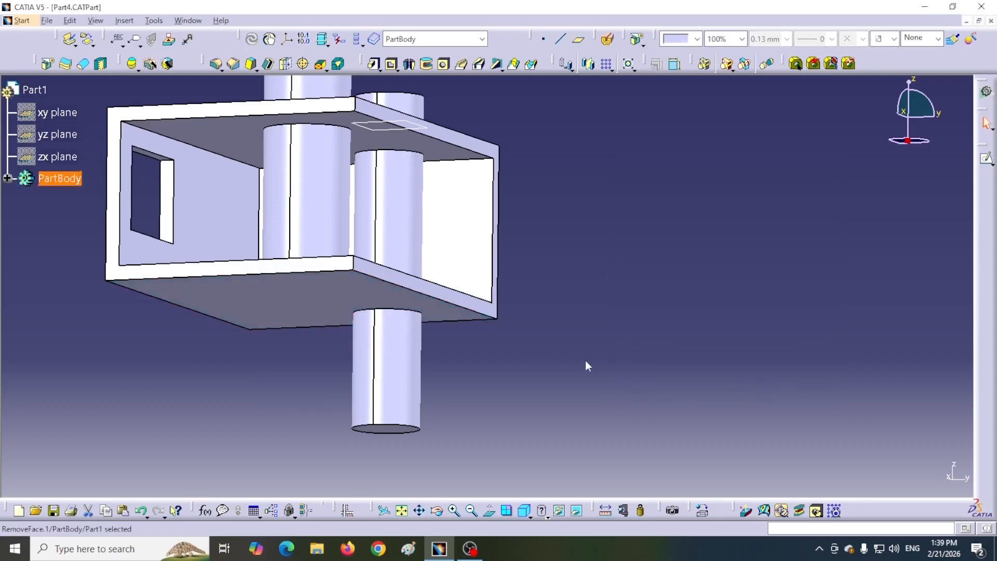
- Undo the removal of the larger cylinder's lower protrusion
middle_click_drag(521, 180, 260, 271)
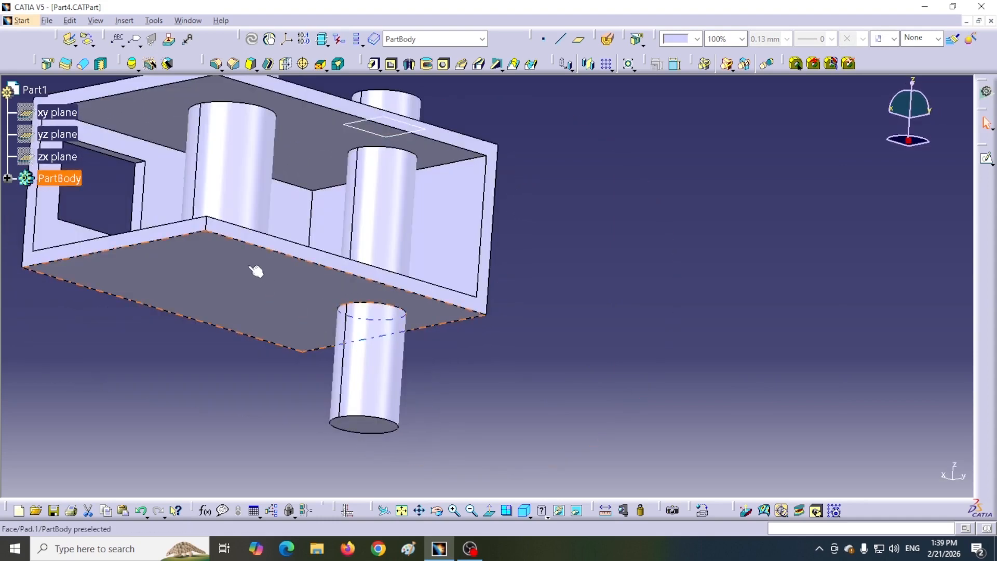
key("ctrl+z")
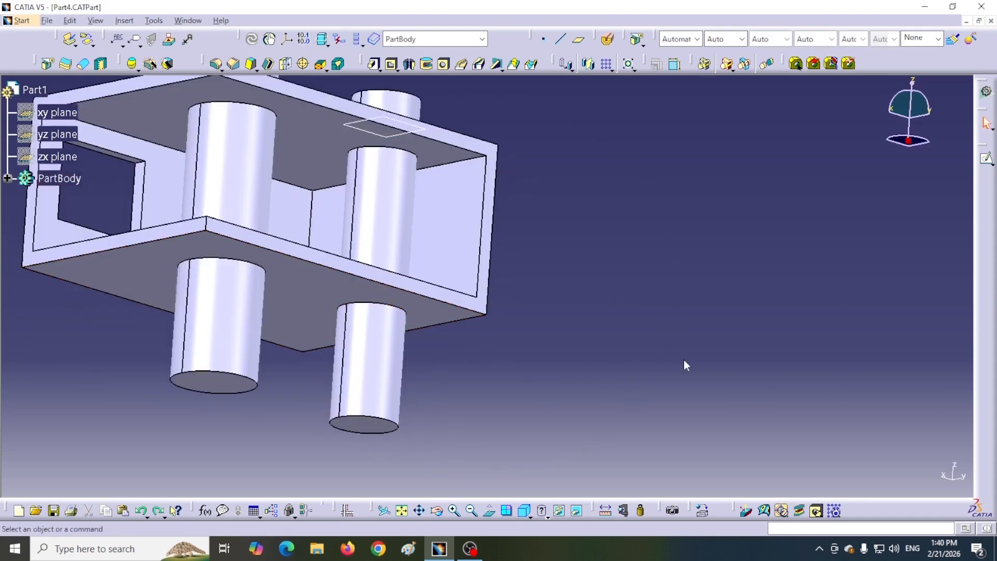
middle_click_drag(502, 116, 521, 196)
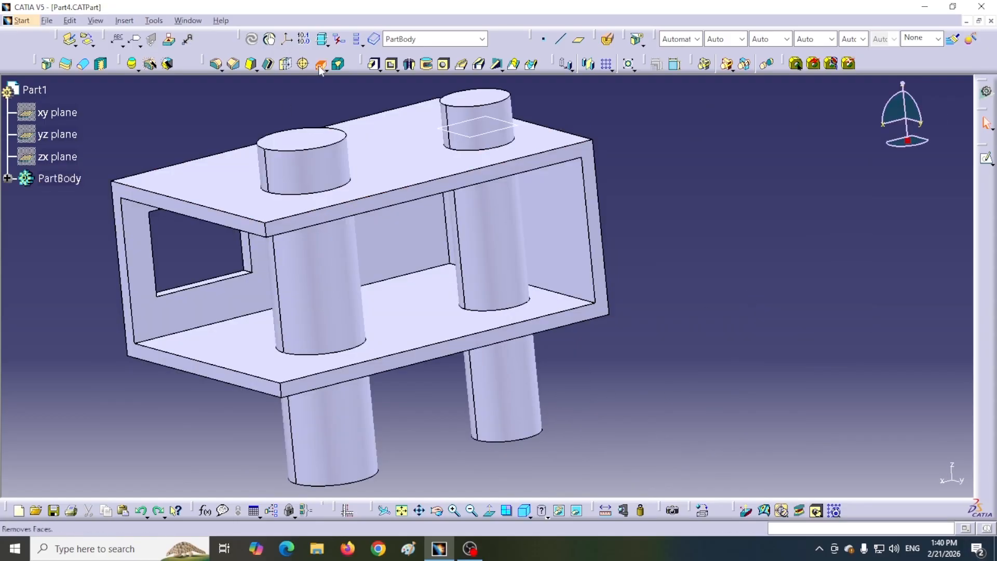
left_click(320, 65)
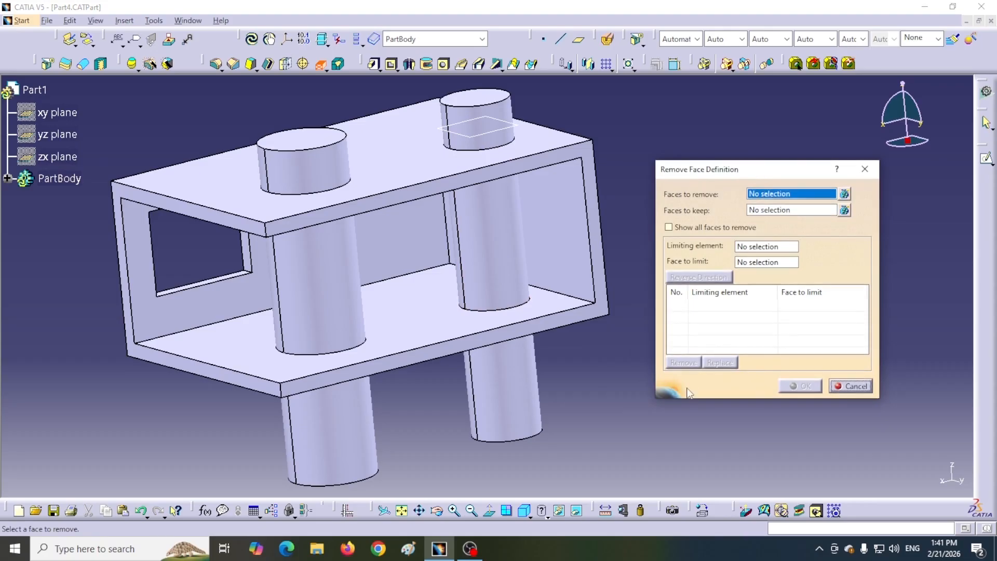
left_click(475, 99)
left_click(517, 120)
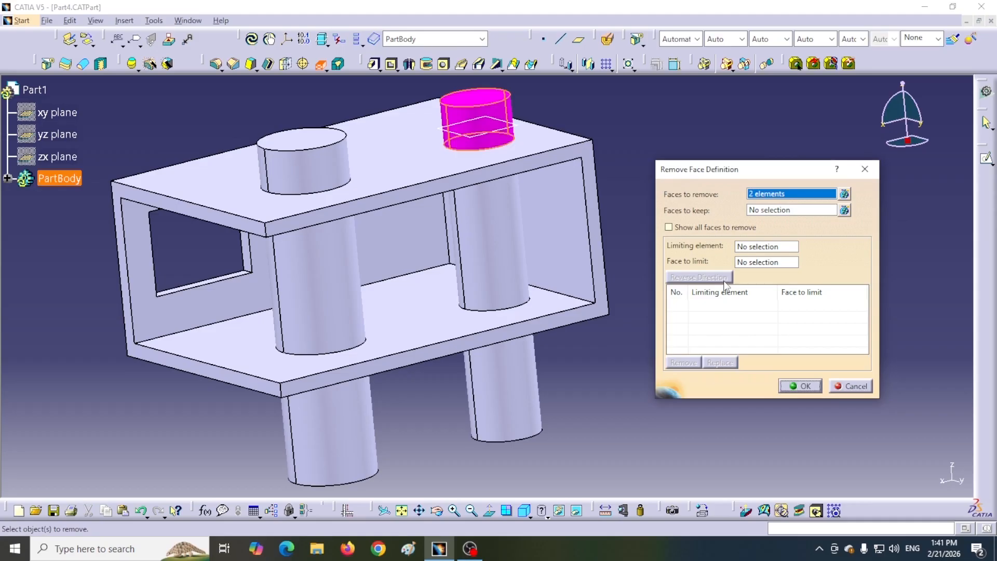
left_click(806, 211)
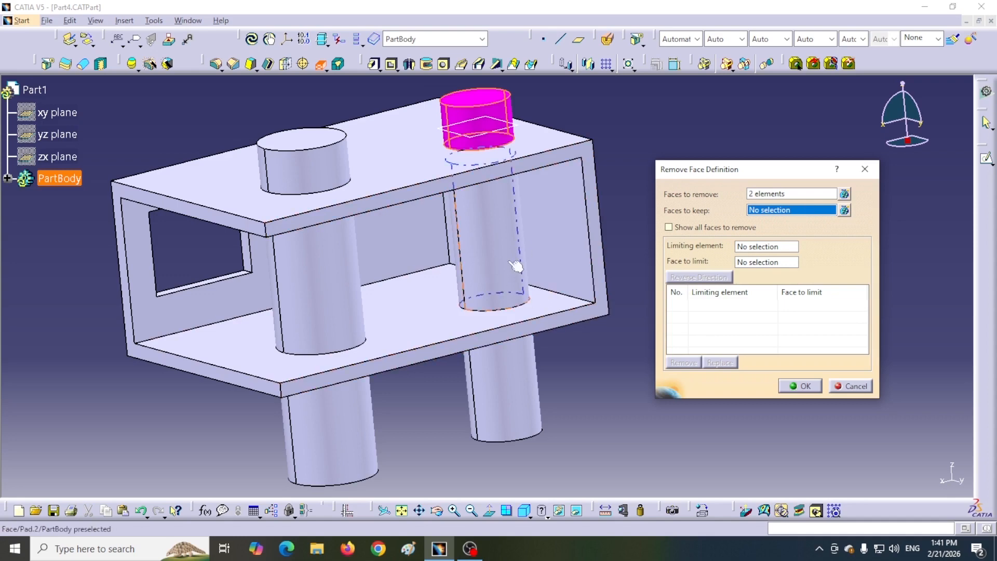
left_click(483, 140)
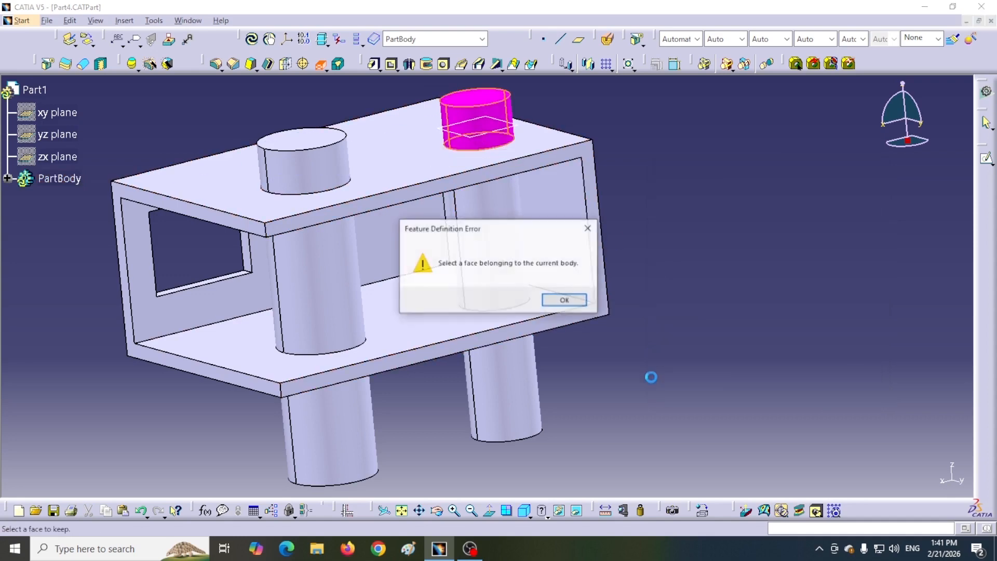
left_click_drag(514, 237, 737, 223)
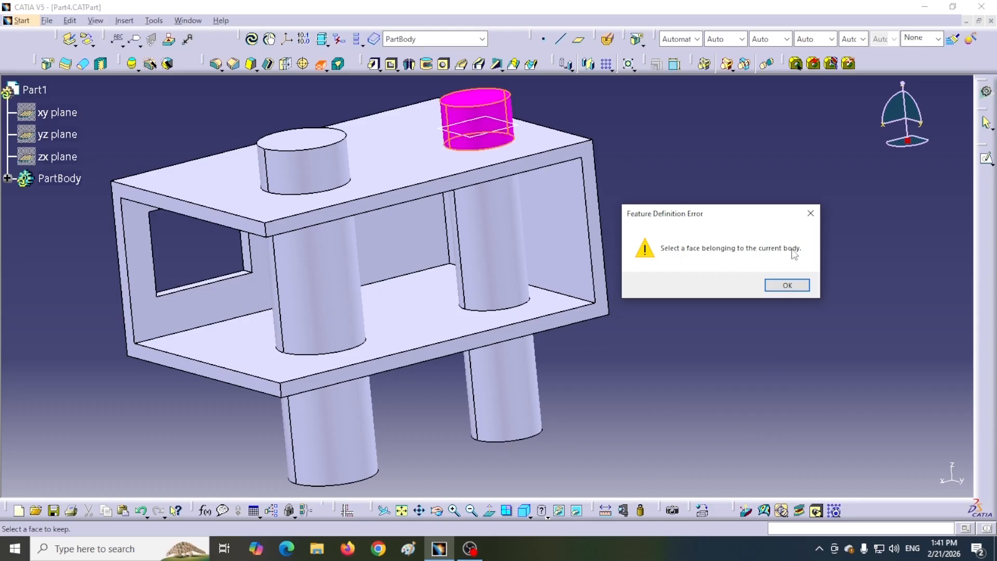
left_click(787, 285)
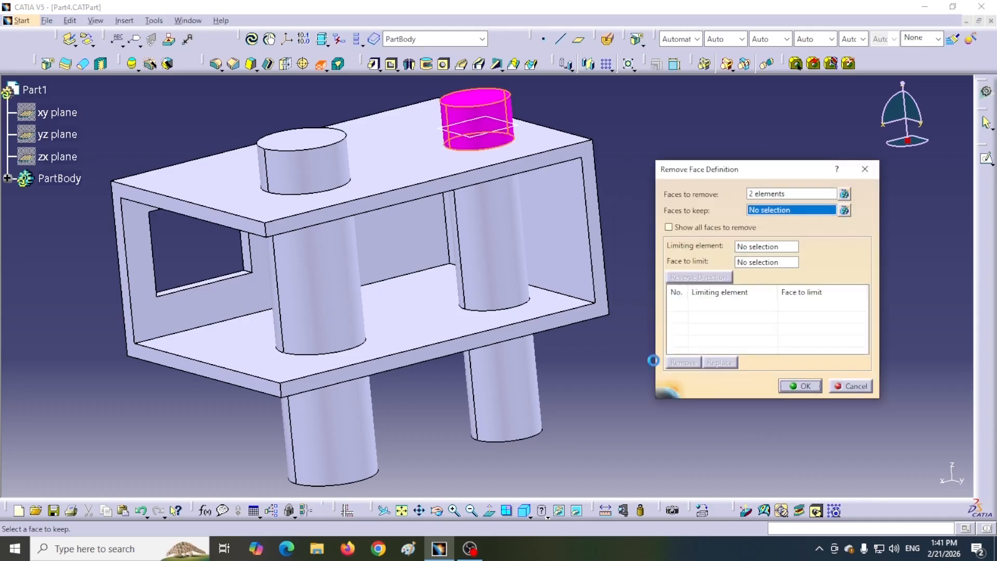
left_click(850, 386)
- Start Remove Face and select the smaller cylinder's top and bottom end faces as the faces to remove
middle_click_drag(717, 225, 726, 278)
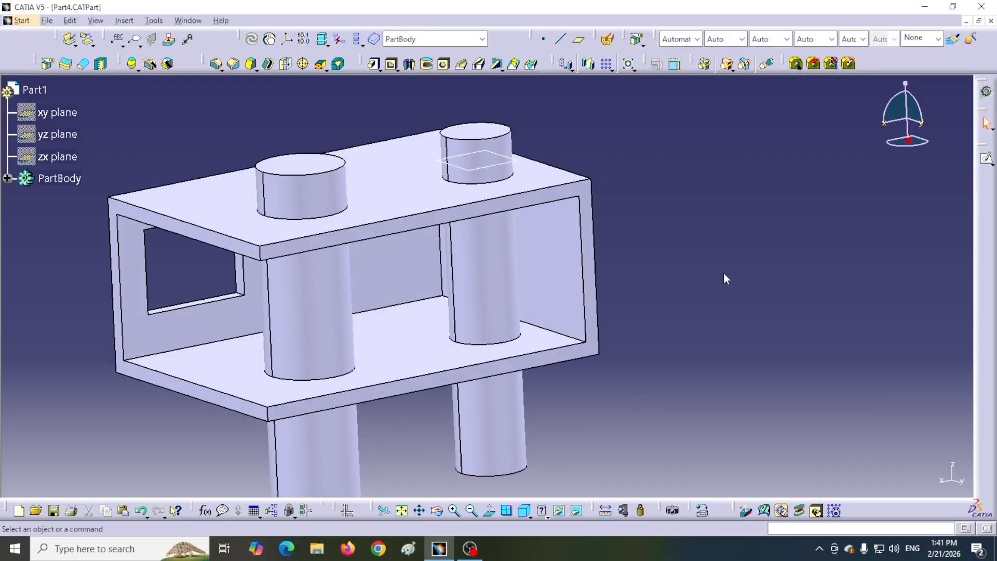
left_click(321, 64)
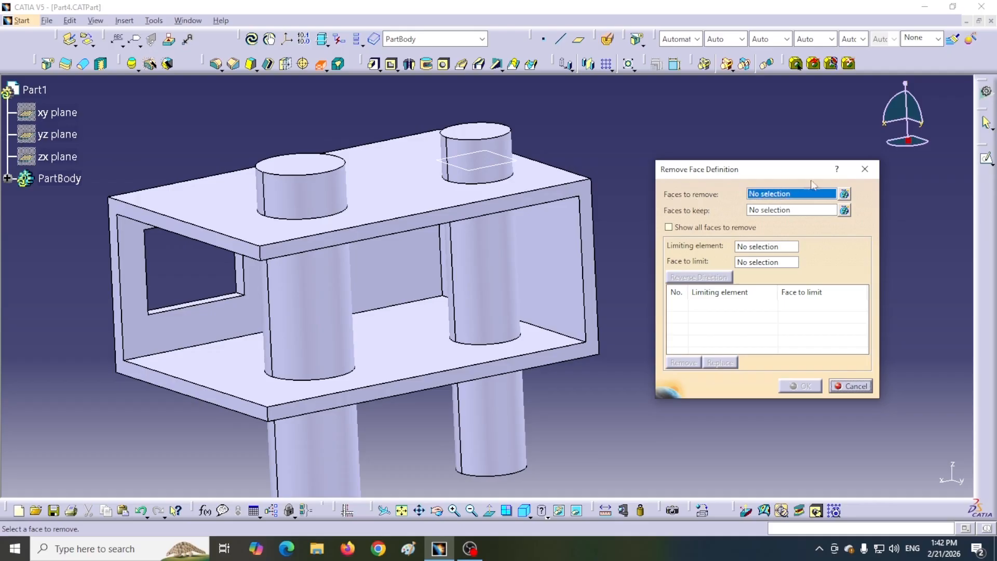
left_click(490, 136)
middle_click_drag(490, 136, 592, 317)
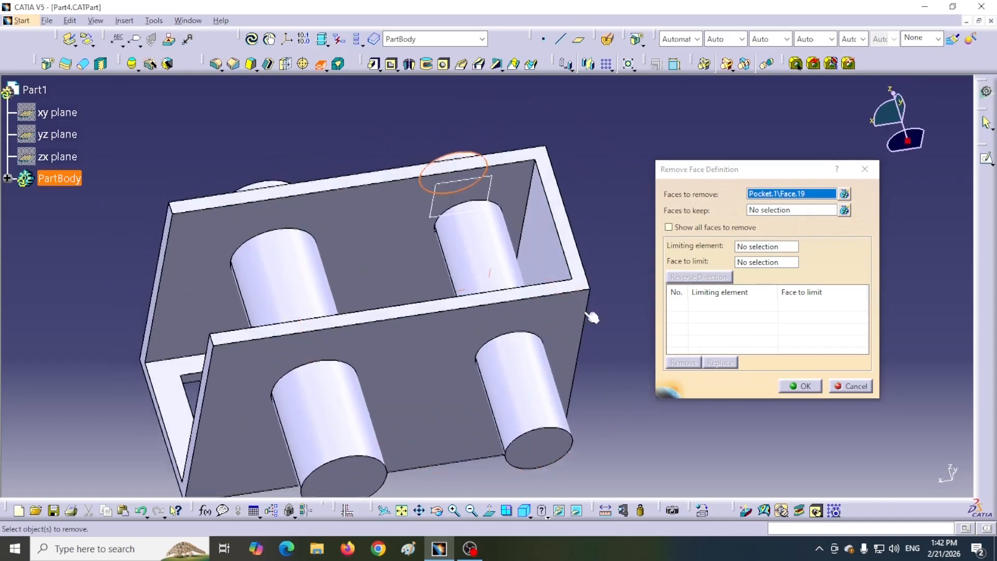
left_click(540, 438)
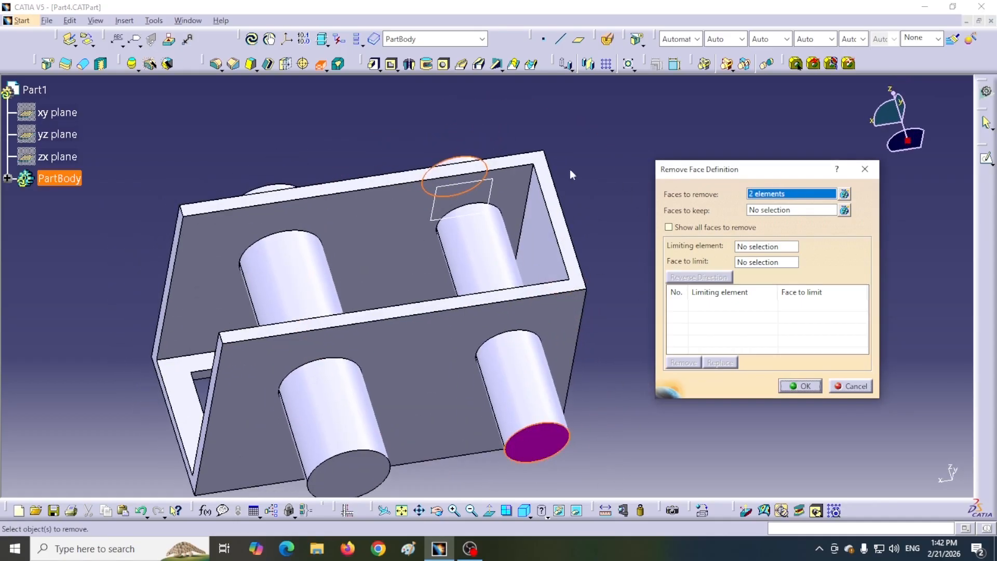
middle_click_drag(490, 118, 498, 245)
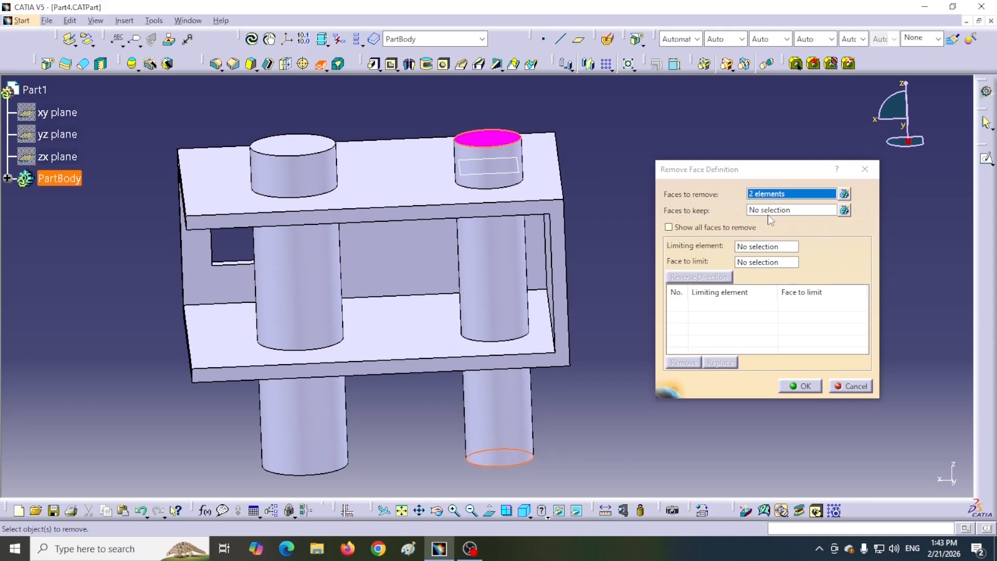
- Set the box's outer top face and underside as the faces to keep, and check them in the selection list
left_click(813, 212)
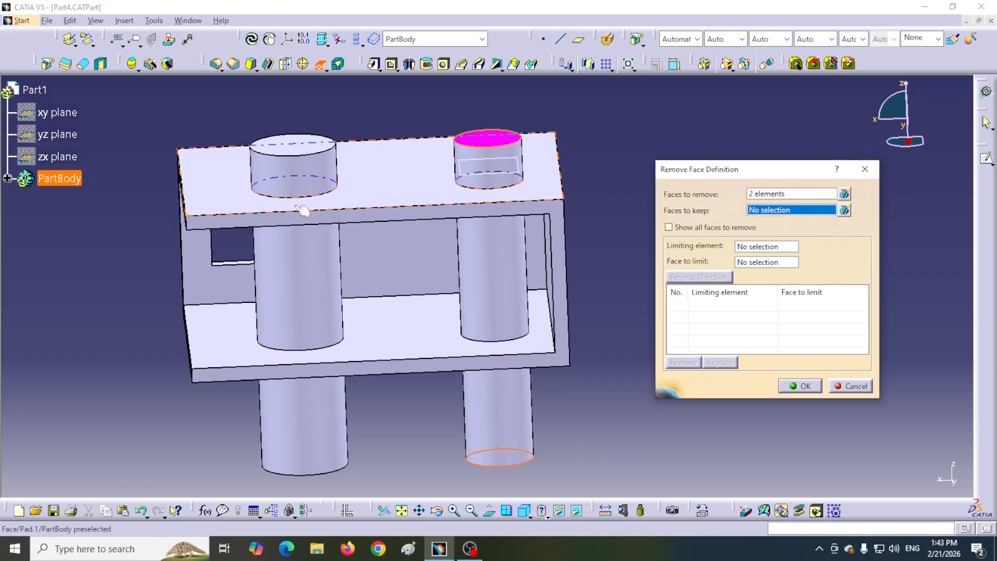
left_click(379, 178)
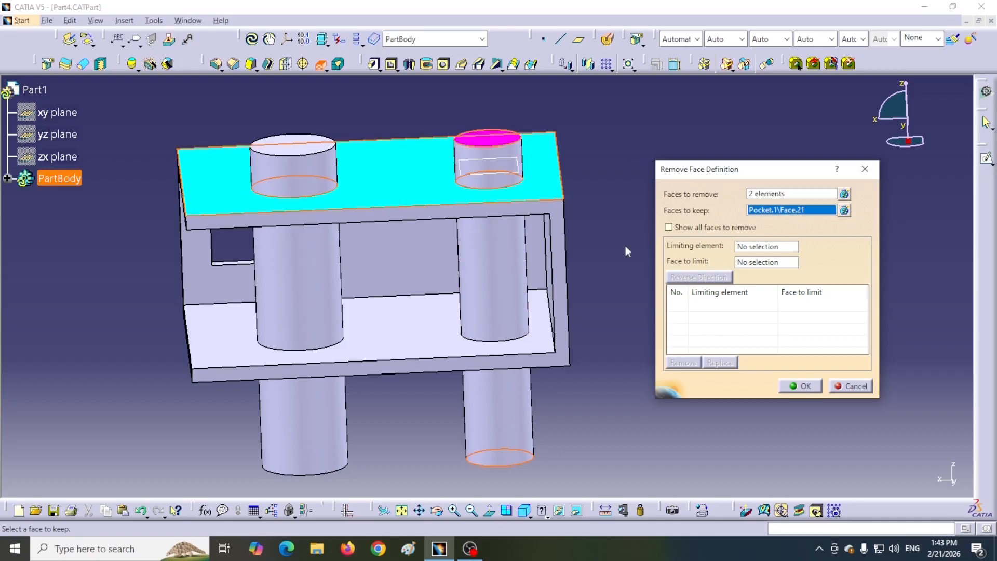
middle_click_drag(583, 352, 539, 272)
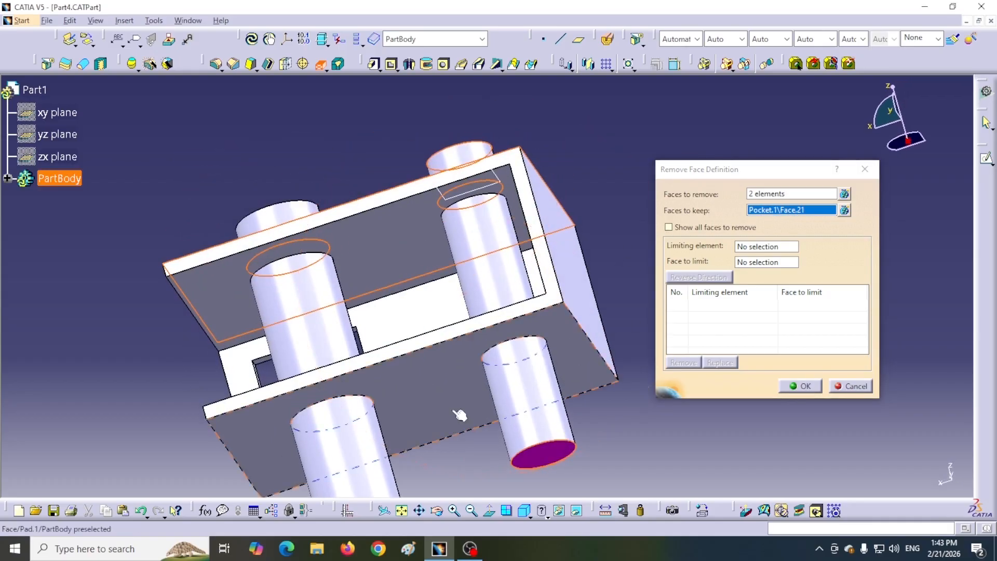
left_click(433, 398)
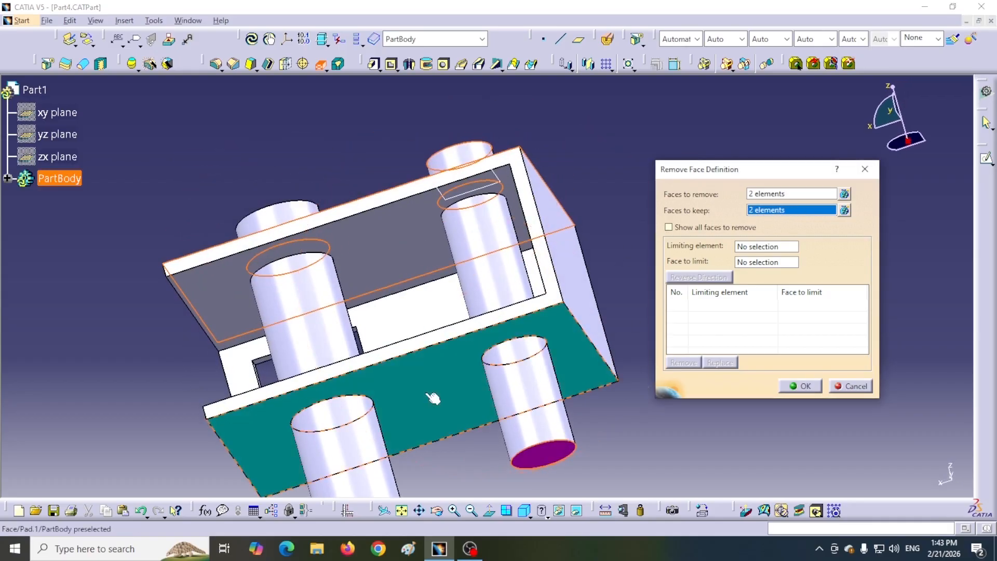
left_click(844, 210)
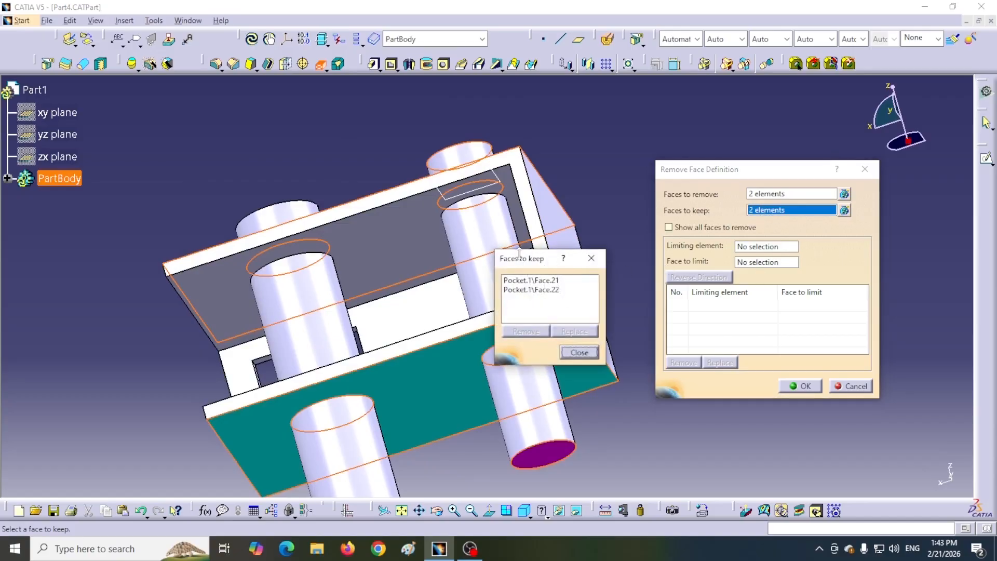
left_click_drag(524, 252, 609, 263)
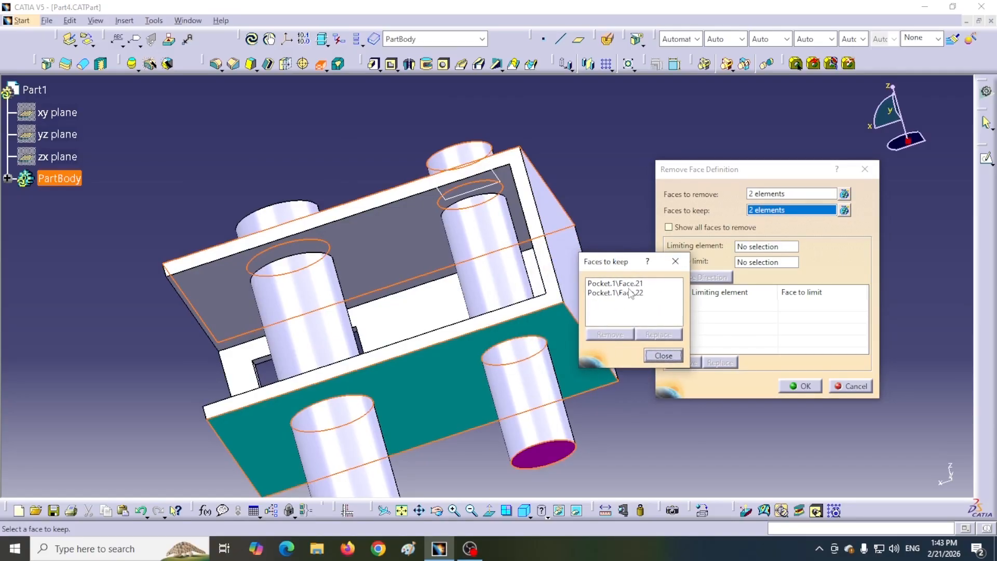
left_click(662, 356)
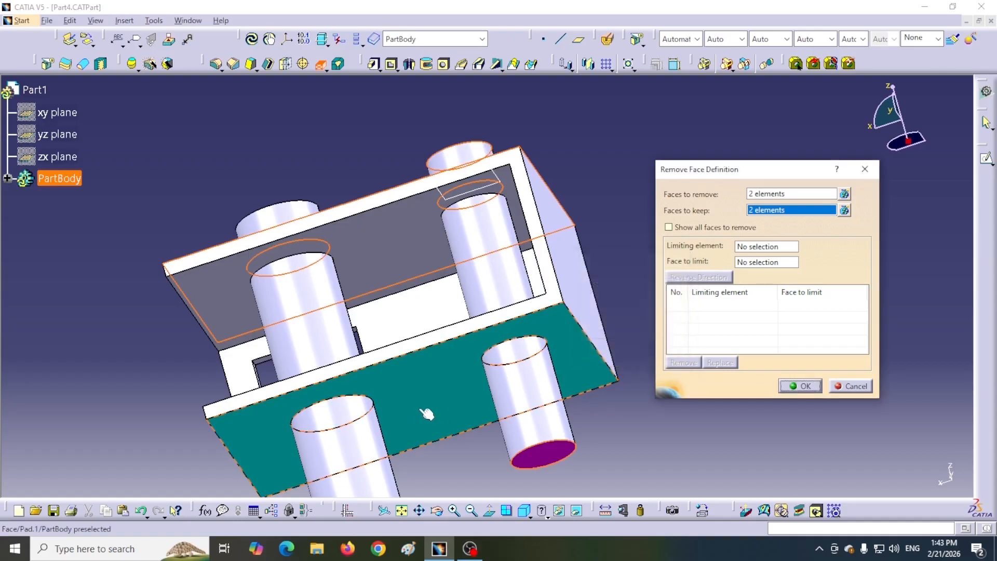
- Complete the face removal to cut off the smaller cylinder's protrusions above and below the box
middle_click_drag(345, 170, 400, 232)
middle_click_drag(628, 157, 654, 160)
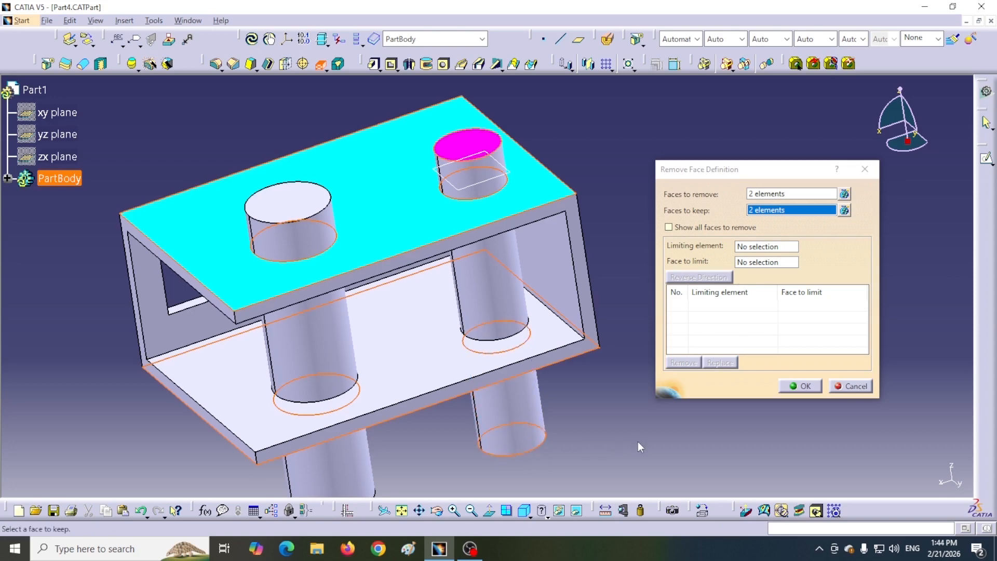
left_click(803, 386)
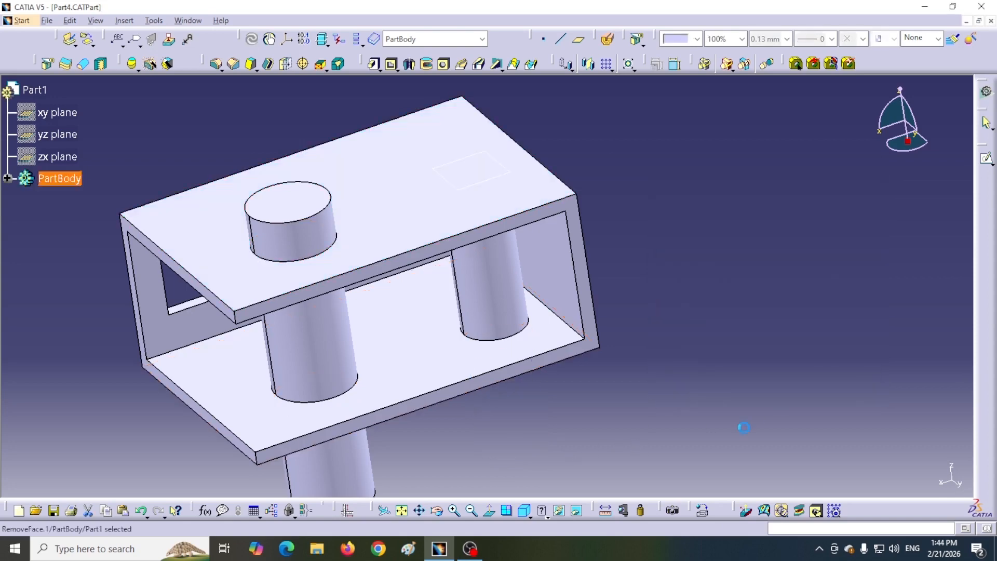
middle_click_drag(537, 416, 512, 405)
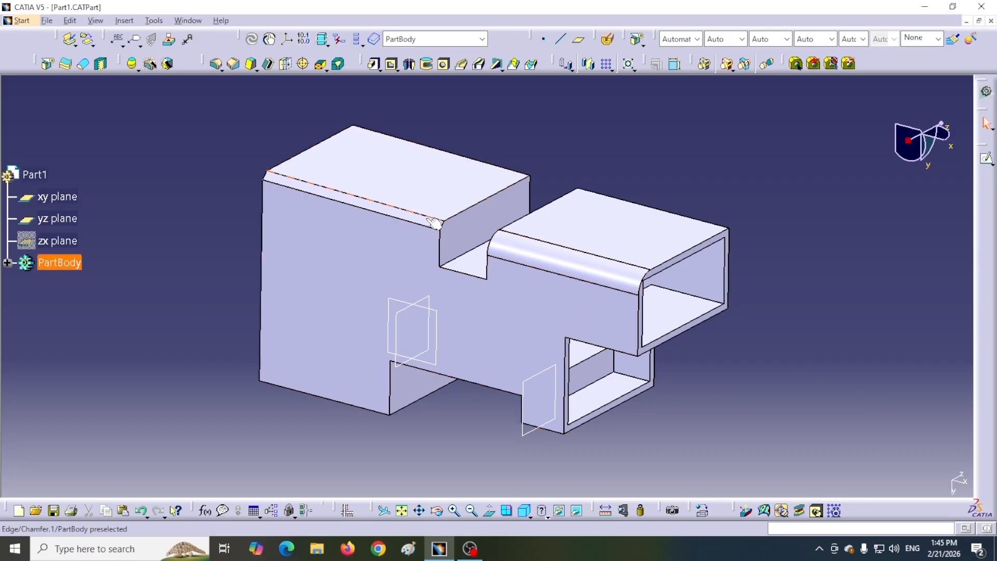
- Remove the rounded fillet face along the top edge of the stepped part's lower block in Part1
middle_click_drag(382, 210, 246, 205)
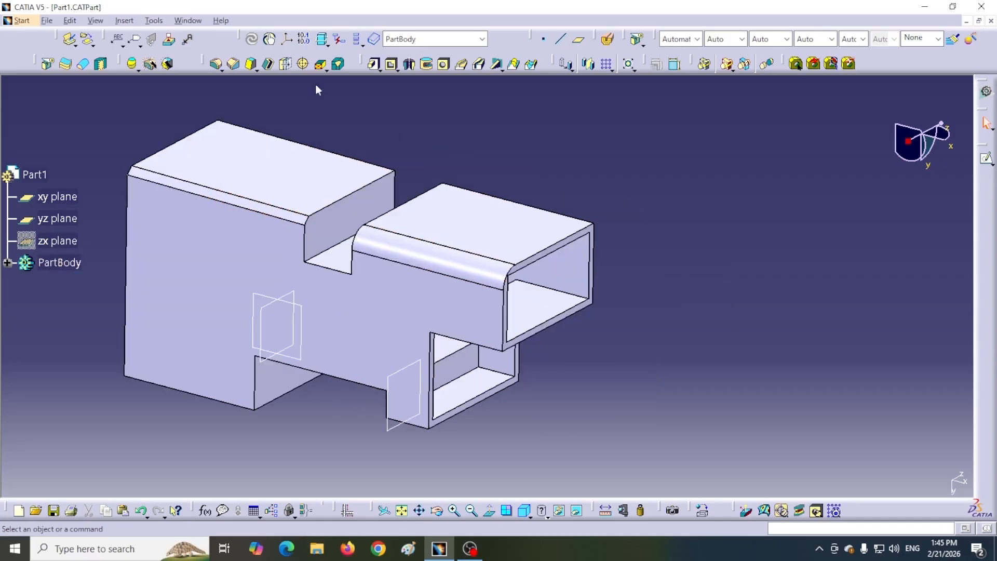
left_click(320, 65)
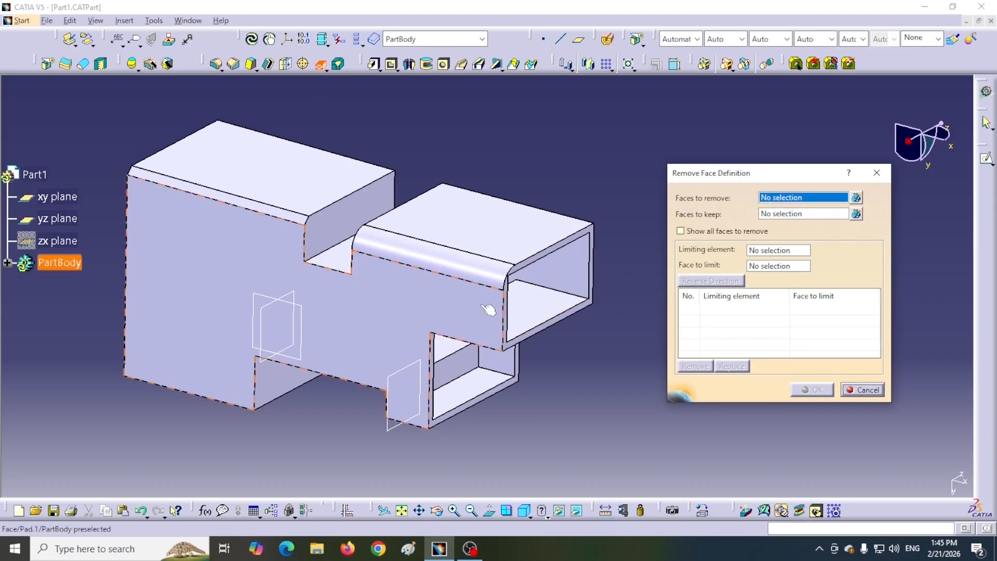
left_click(437, 263)
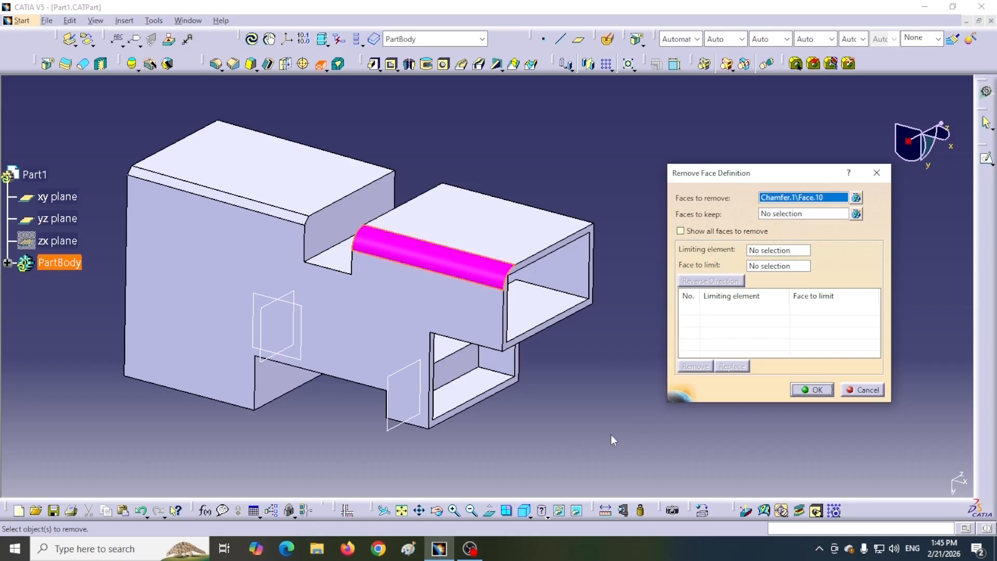
left_click(813, 391)
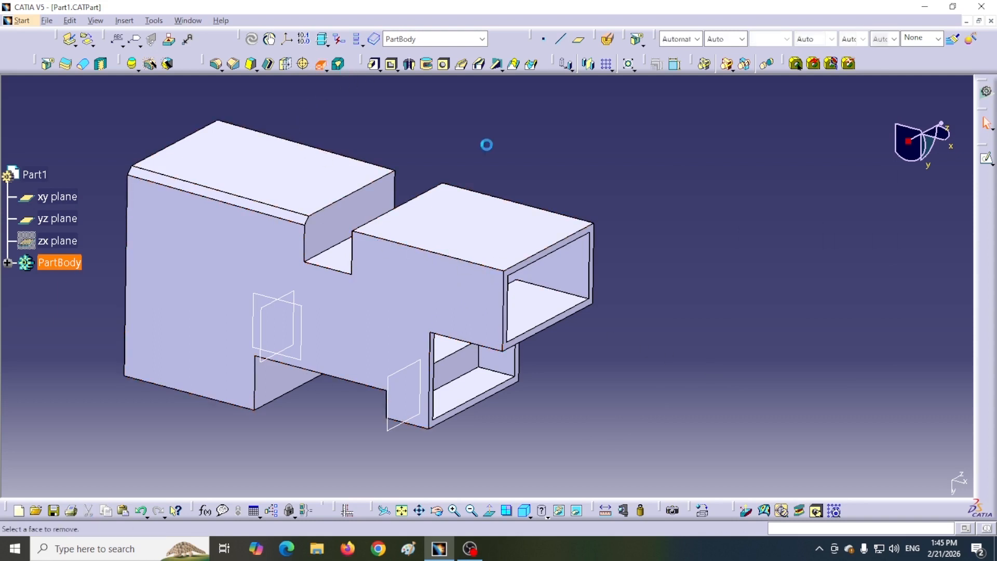
- Remove the chamfer face along the top edge of the stepped part's taller block with Remove Face
left_click(320, 63)
left_click_drag(771, 180, 736, 169)
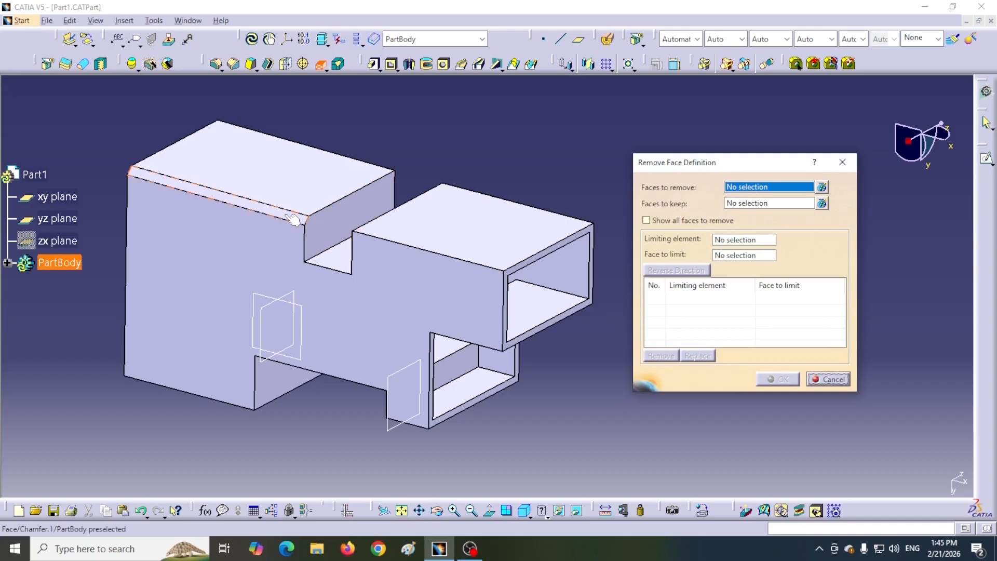
left_click(306, 223)
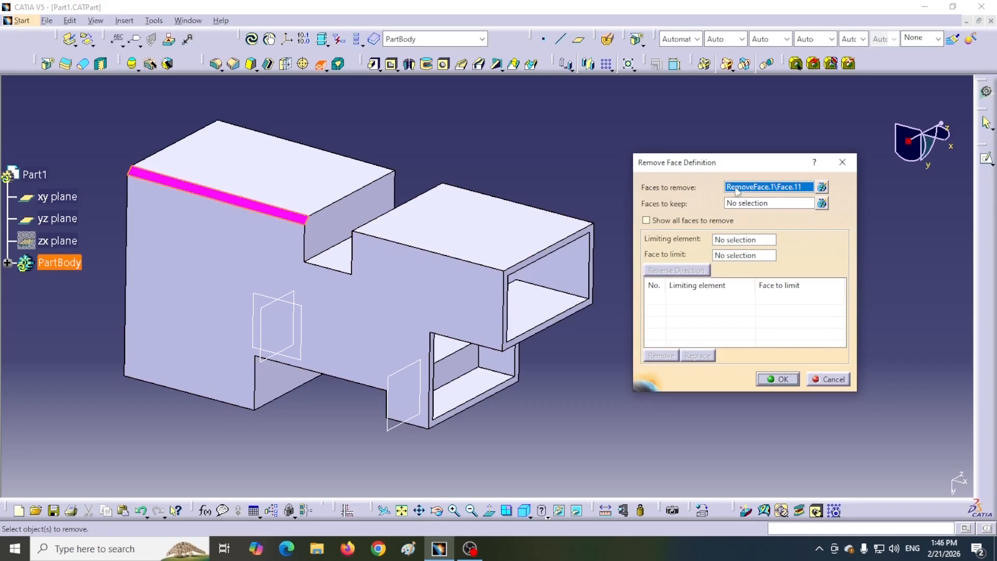
left_click(777, 379)
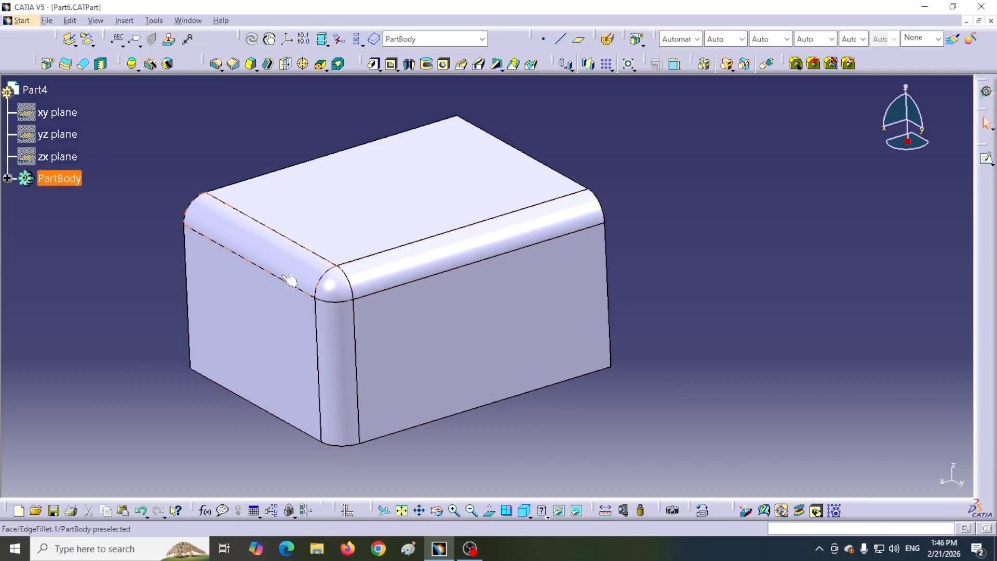
- Try removing only the spherical corner face of the filleted block in Part6, and undo that removal
left_click(344, 134)
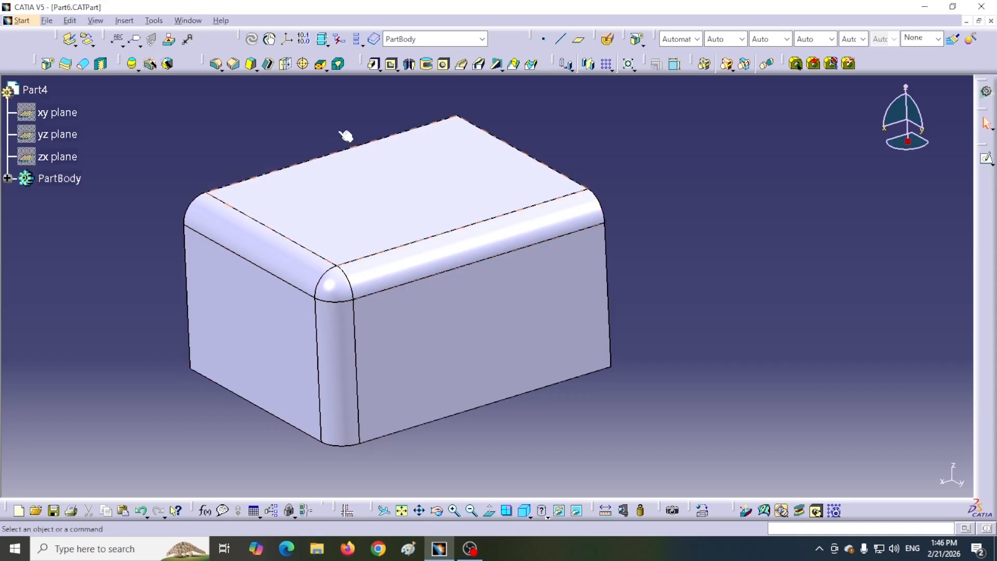
left_click(321, 64)
left_click_drag(743, 172, 758, 177)
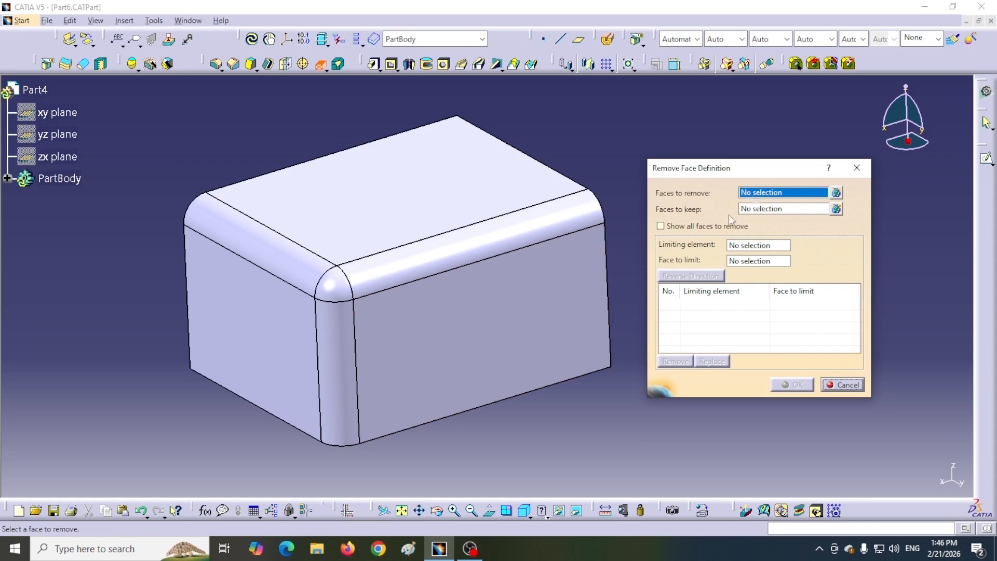
left_click(334, 285)
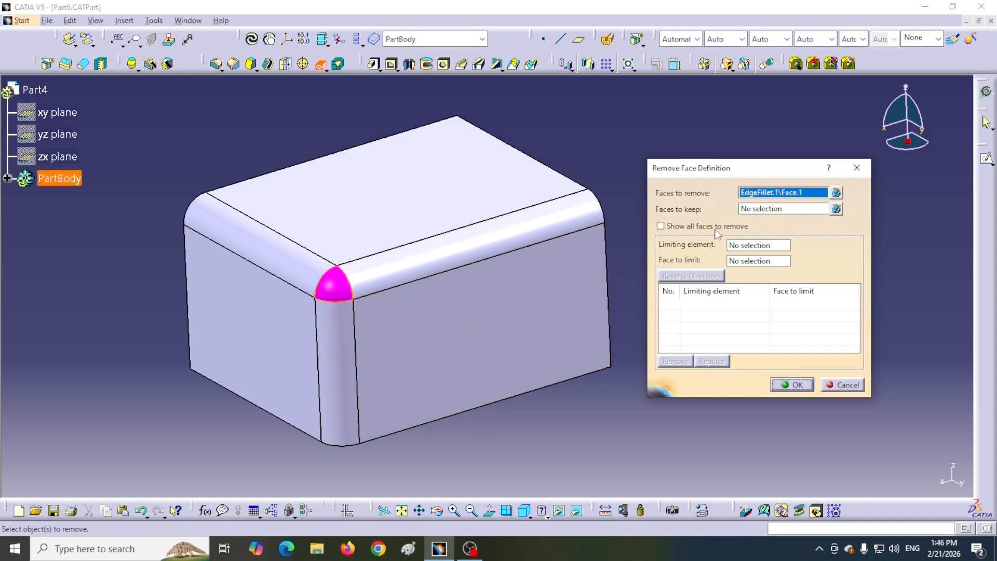
left_click(793, 385)
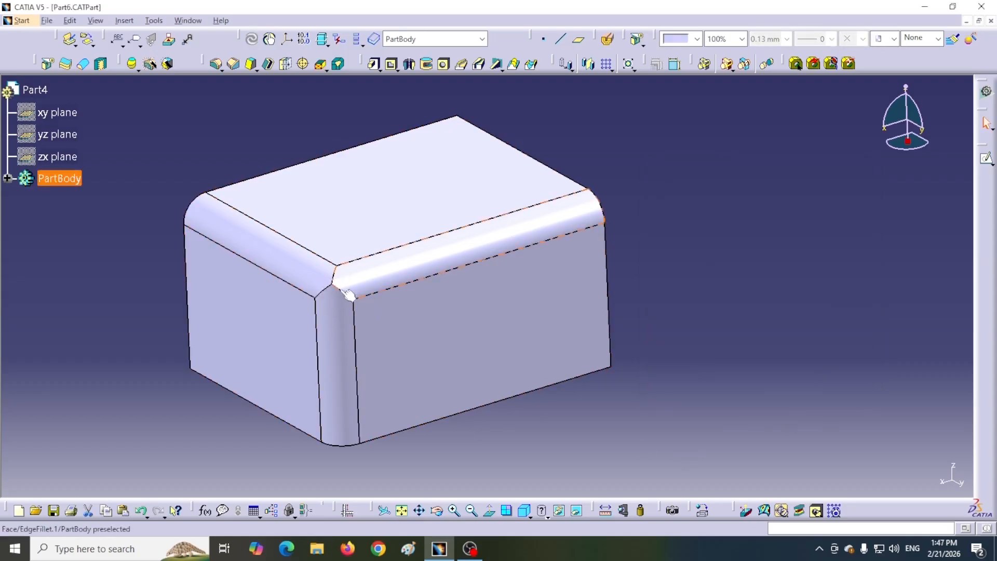
key("ctrl+z")
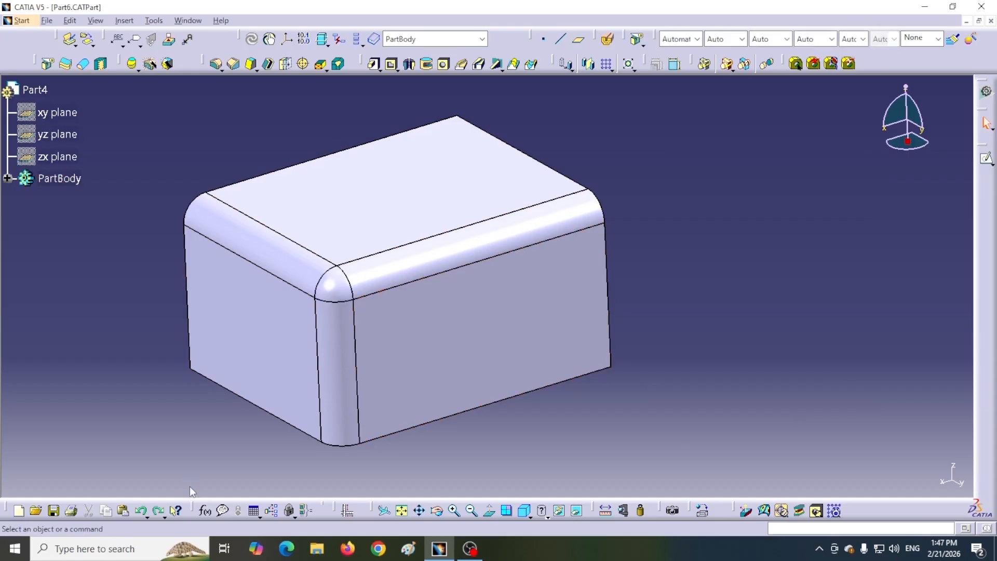
- Use Remove Face on the block's longer top-edge fillet face, adding the adjoining spherical corner face to the faces to remove
left_click(319, 63)
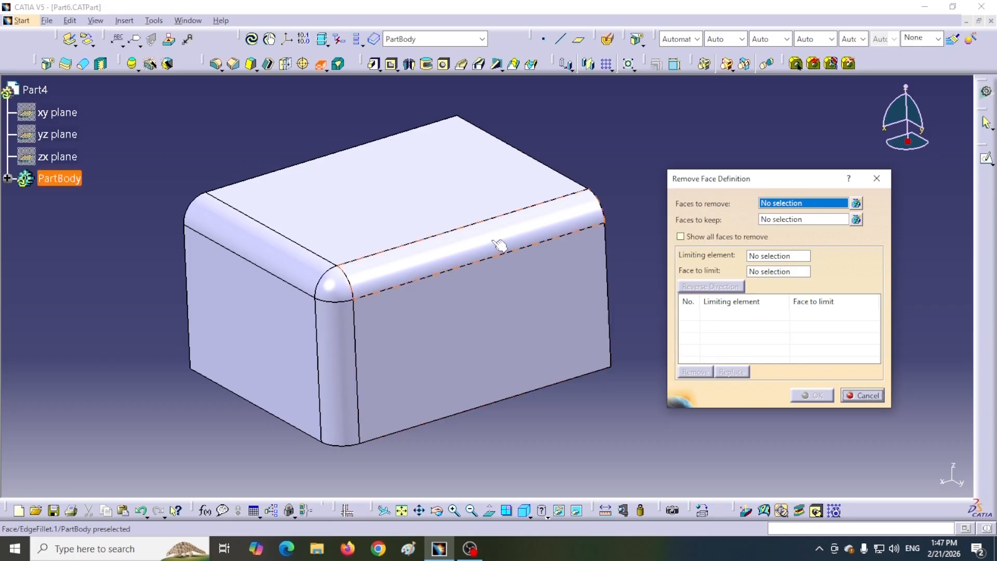
left_click(475, 243)
left_click(812, 395)
left_click_drag(485, 222, 735, 252)
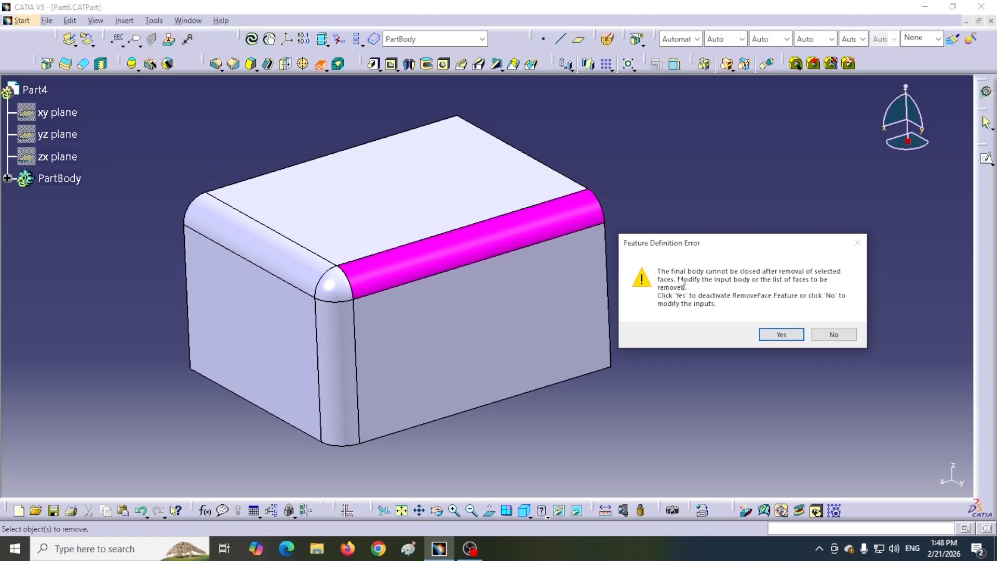
left_click(832, 335)
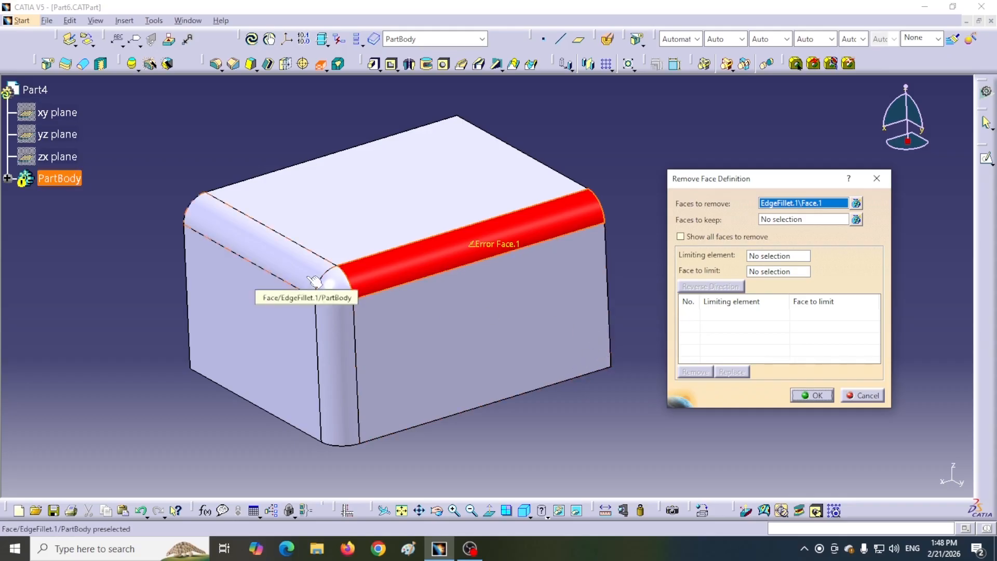
left_click(340, 292)
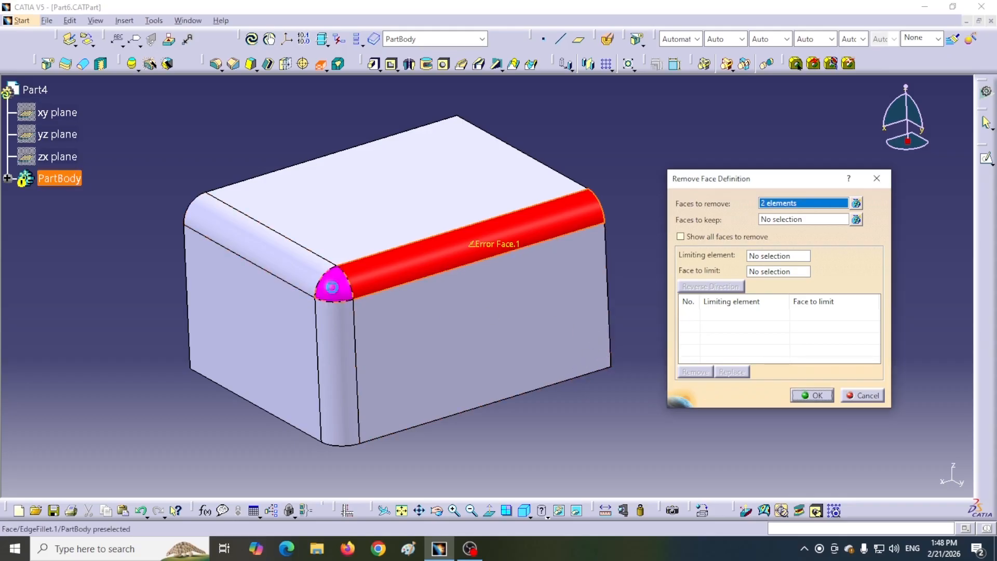
left_click(814, 396)
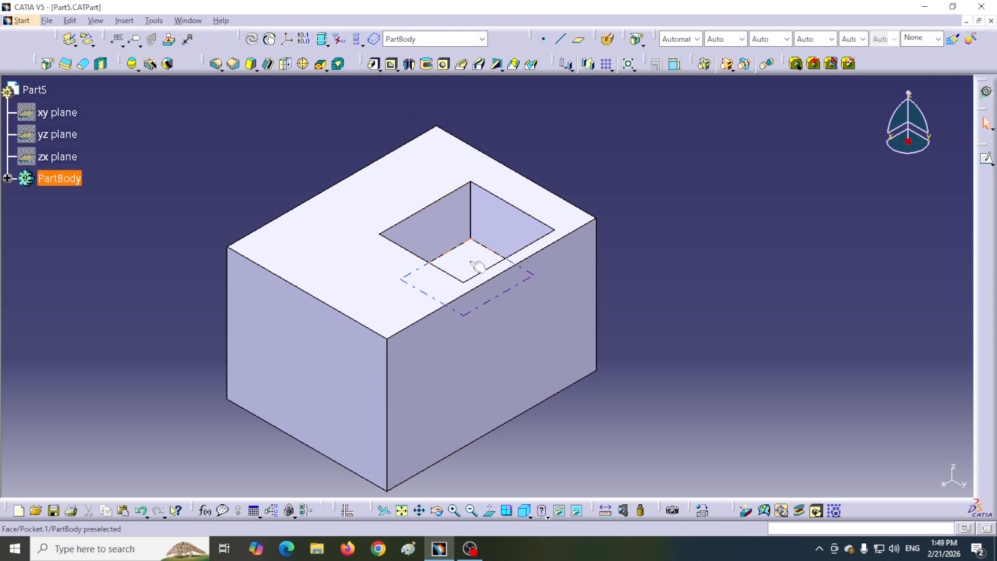
- Use Remove Face on the rectangular pocket in the Part5 block, selecting its floor and all four wall faces as faces to remove
middle_click_drag(511, 154, 537, 203)
left_click(319, 69)
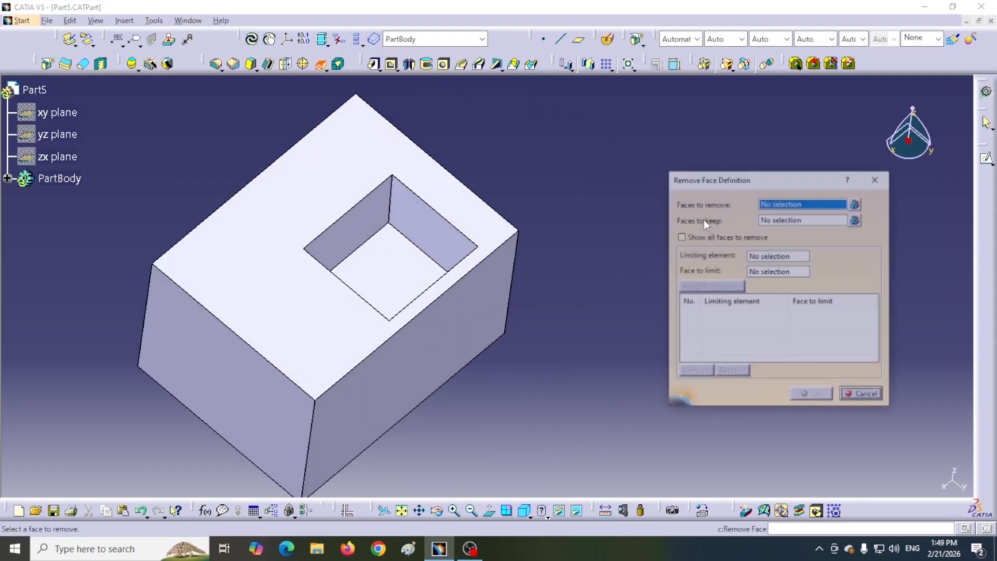
left_click_drag(768, 177, 693, 170)
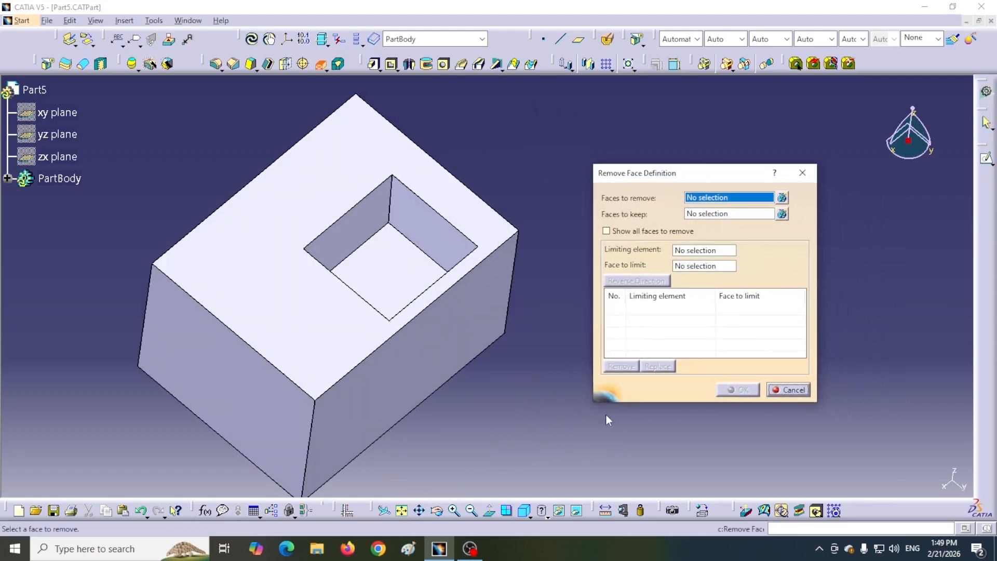
left_click(364, 238)
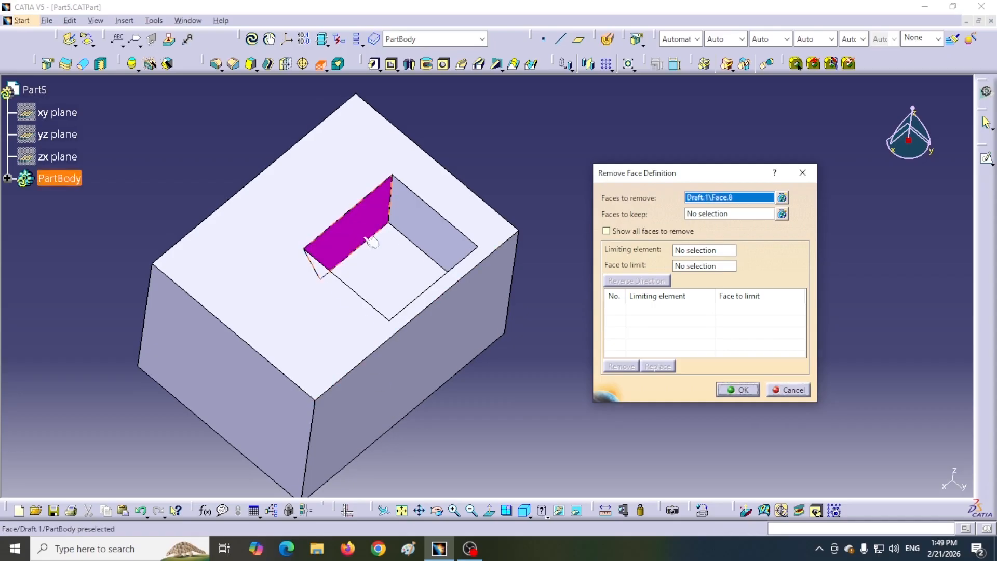
left_click(436, 240)
left_click(389, 267)
middle_click_drag(445, 195, 391, 357)
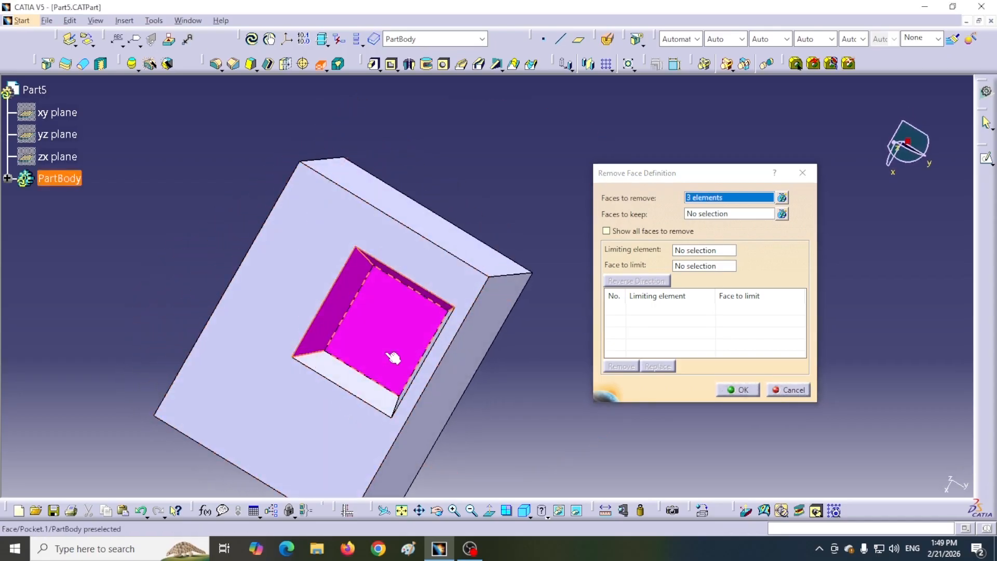
left_click(340, 378)
middle_click_drag(238, 248, 379, 252)
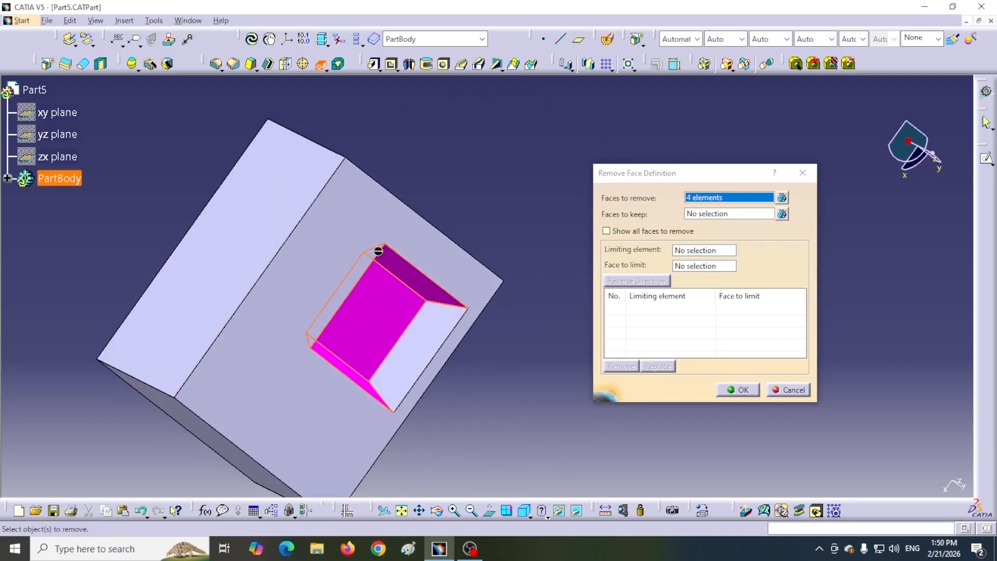
left_click(420, 355)
middle_click_drag(536, 388, 412, 232)
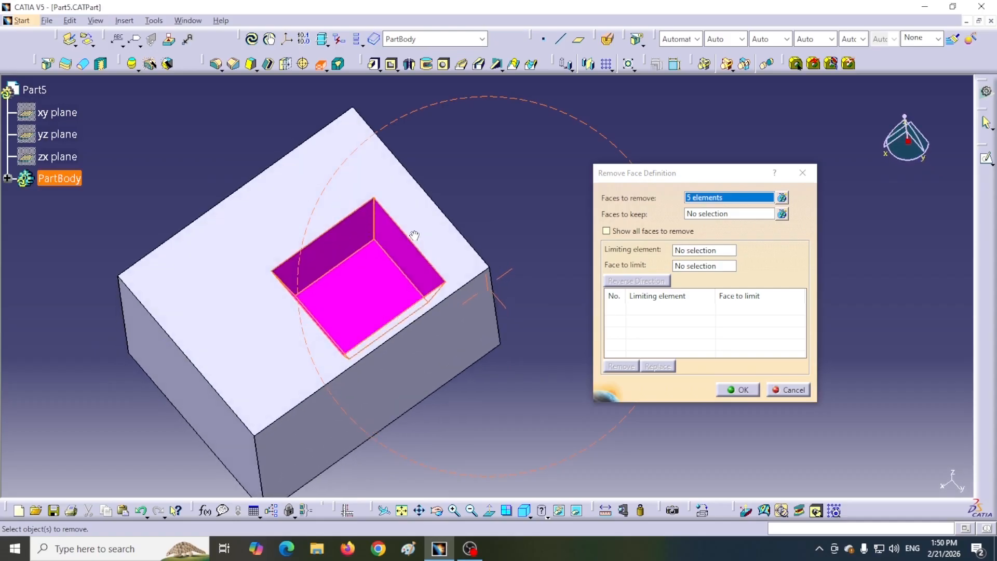
left_click(742, 391)
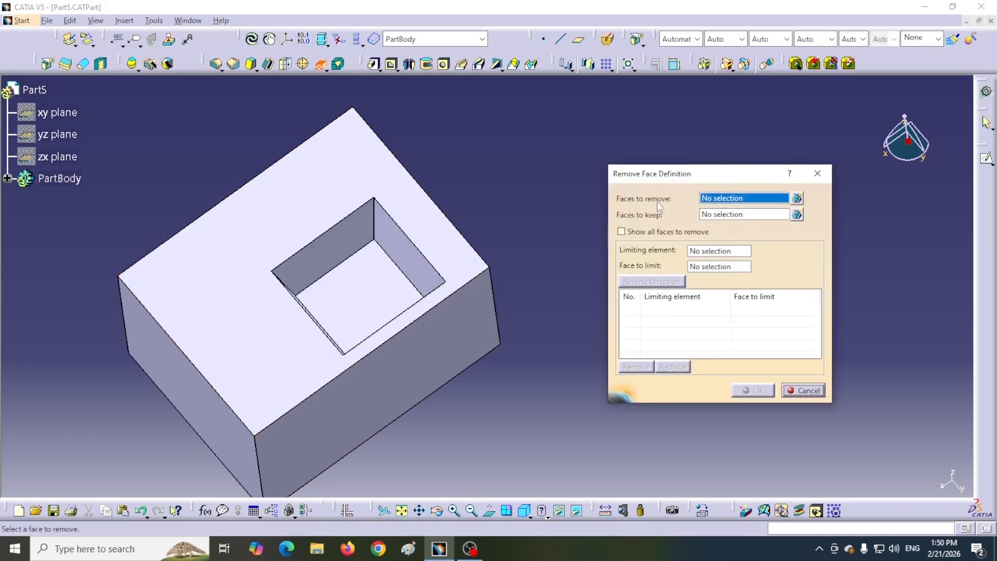
- Remove the Part5 block's pocket with its floor as the face to remove and the block's top face as the face to keep
left_click(372, 300)
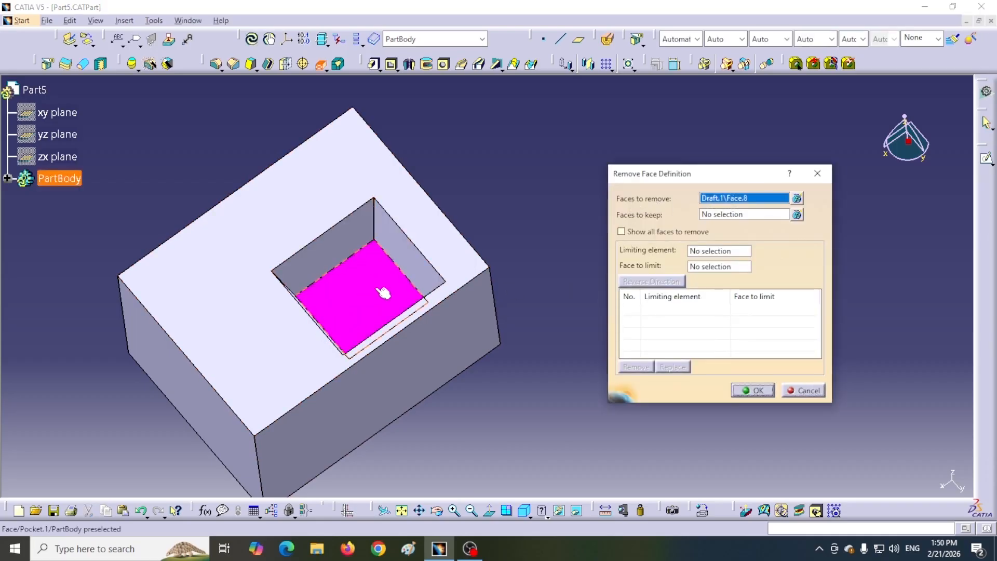
middle_click_drag(176, 185, 519, 338)
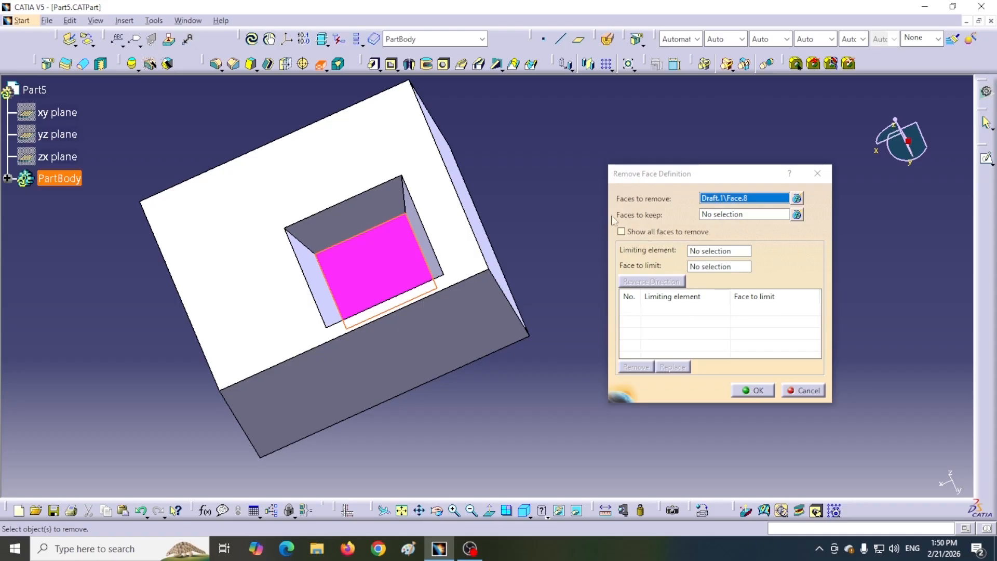
left_click(752, 215)
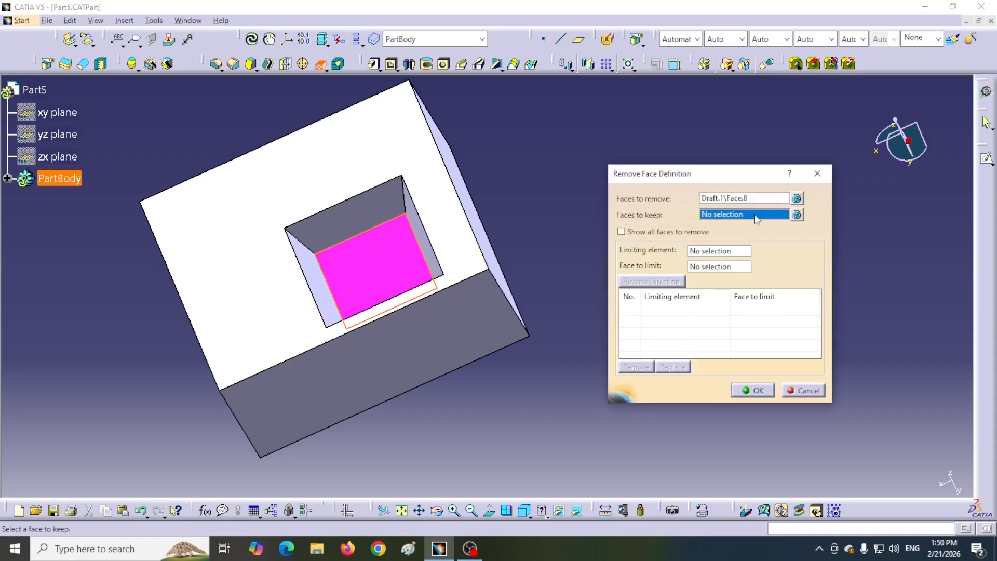
left_click(327, 150)
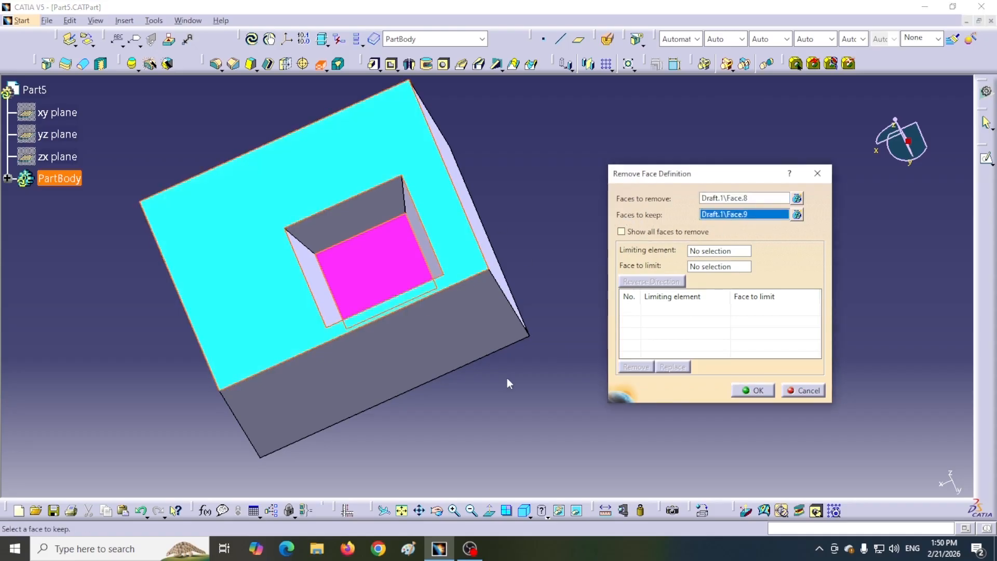
left_click(754, 391)
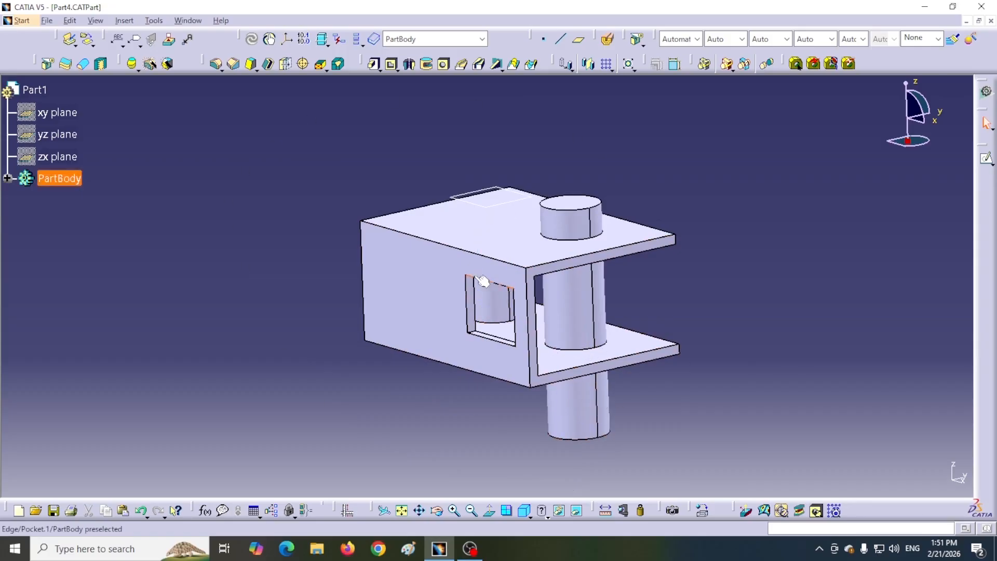
- Use Remove Face on Part4, selecting the four thin inner side faces of the rectangular window as faces to remove
middle_click_drag(265, 254, 343, 269)
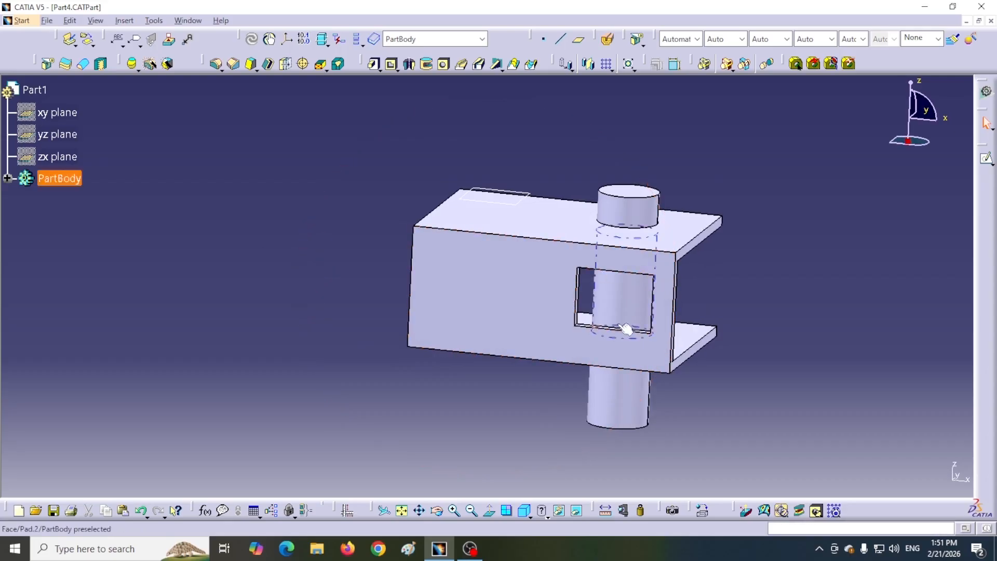
middle_click_drag(239, 238, 37, 213)
middle_click_drag(821, 307, 726, 303)
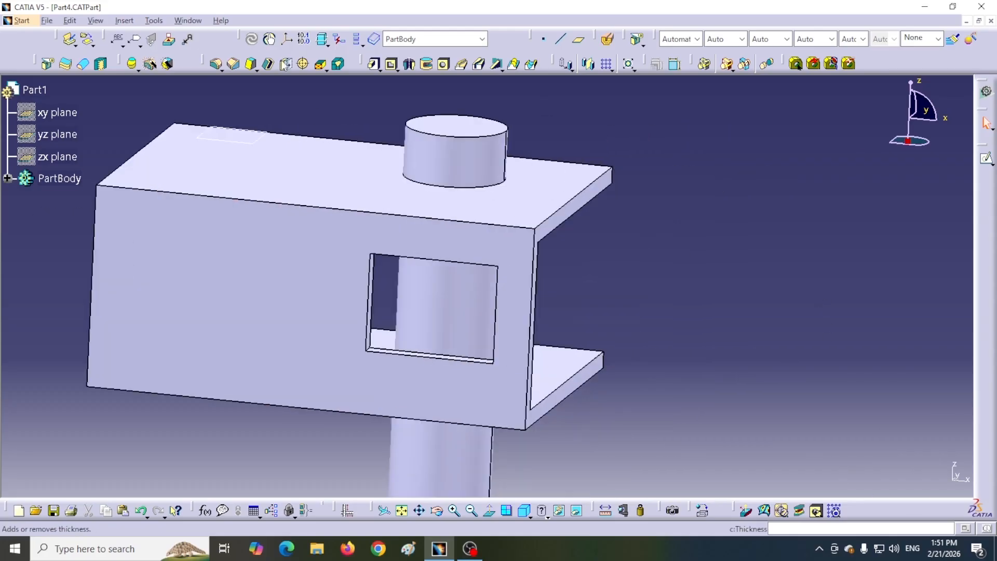
left_click(319, 67)
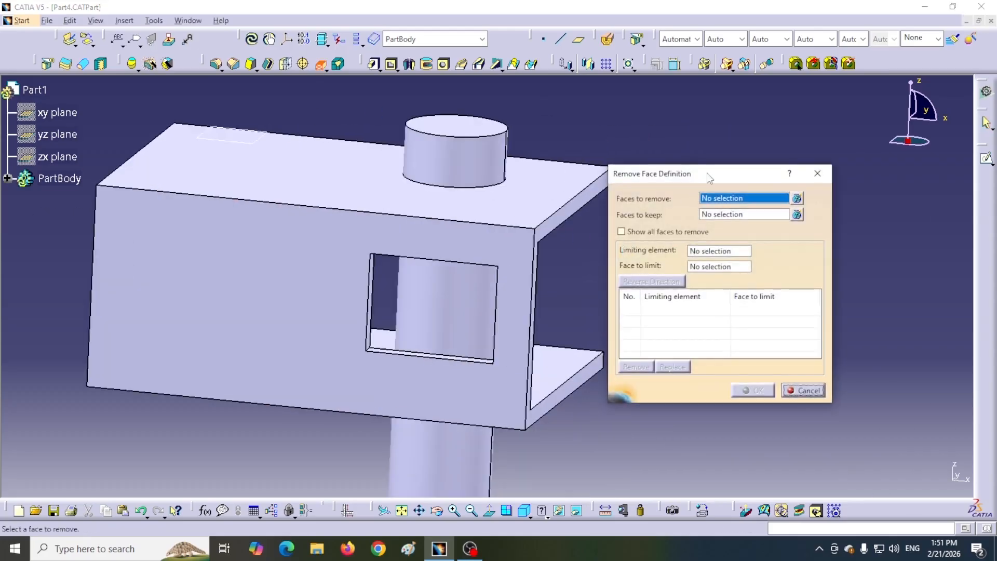
left_click_drag(708, 177, 756, 176)
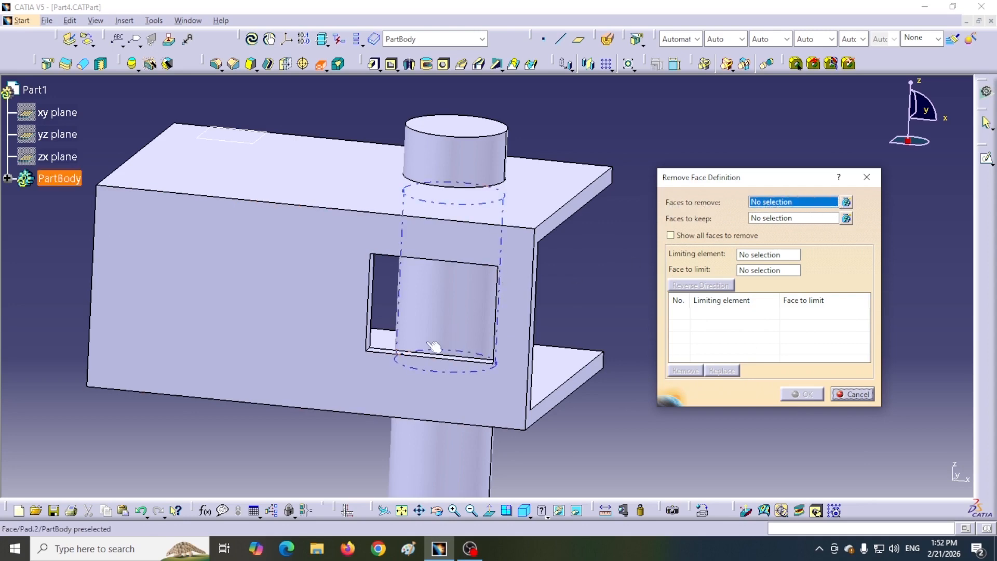
middle_click_drag(368, 288, 347, 236, "ctrl")
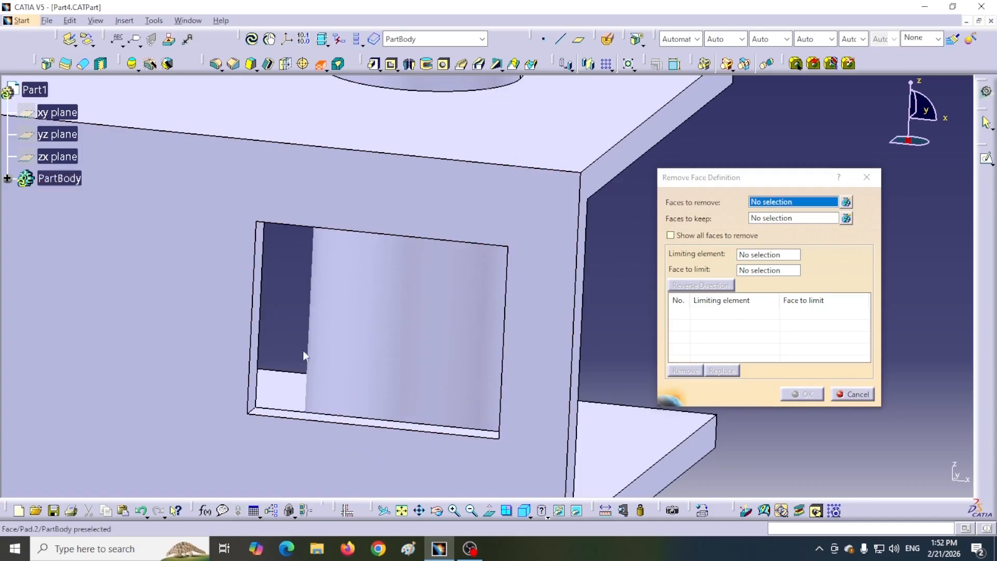
left_click(259, 363)
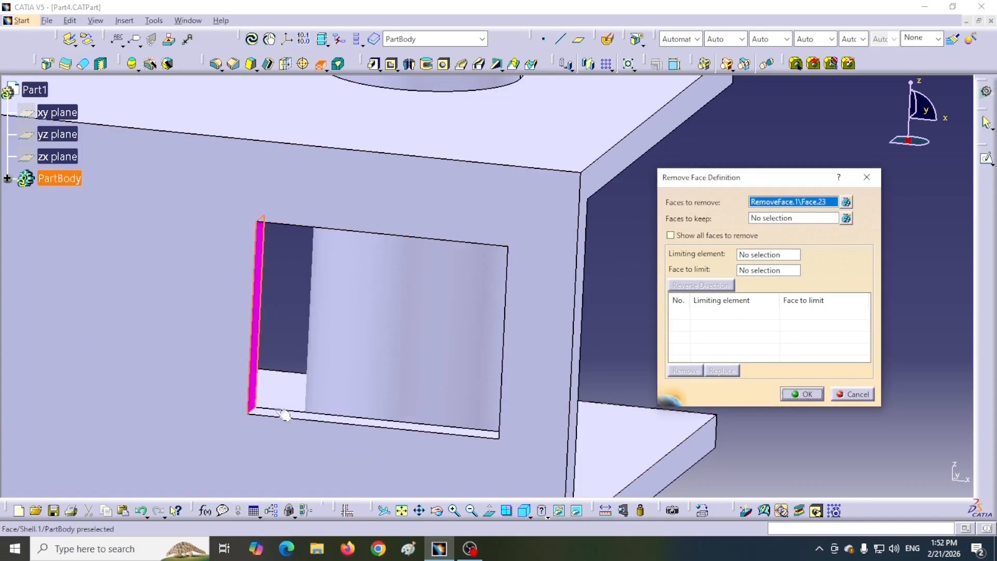
left_click(309, 418)
middle_click_drag(324, 376, 267, 349)
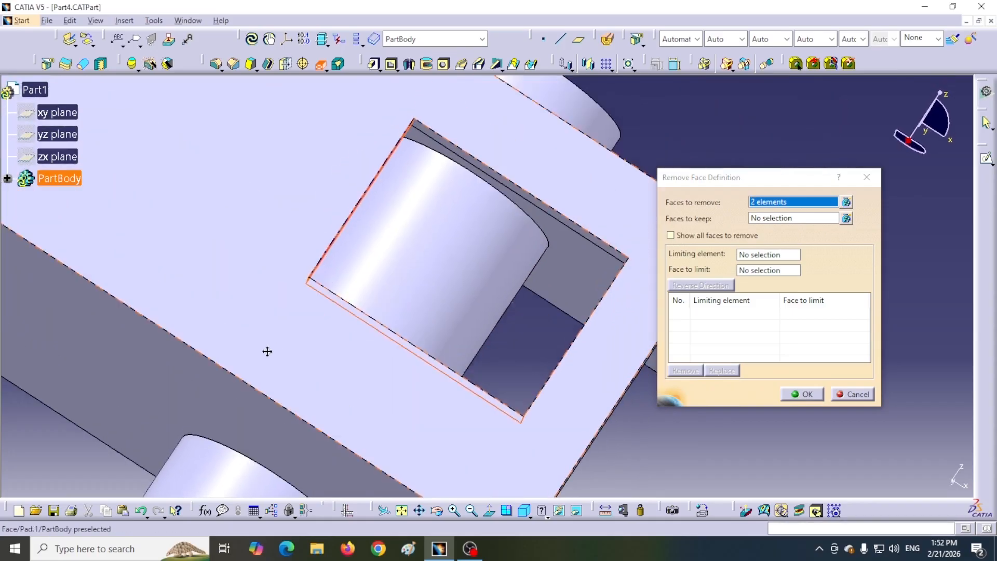
left_click(587, 233)
middle_click_drag(416, 229, 453, 382)
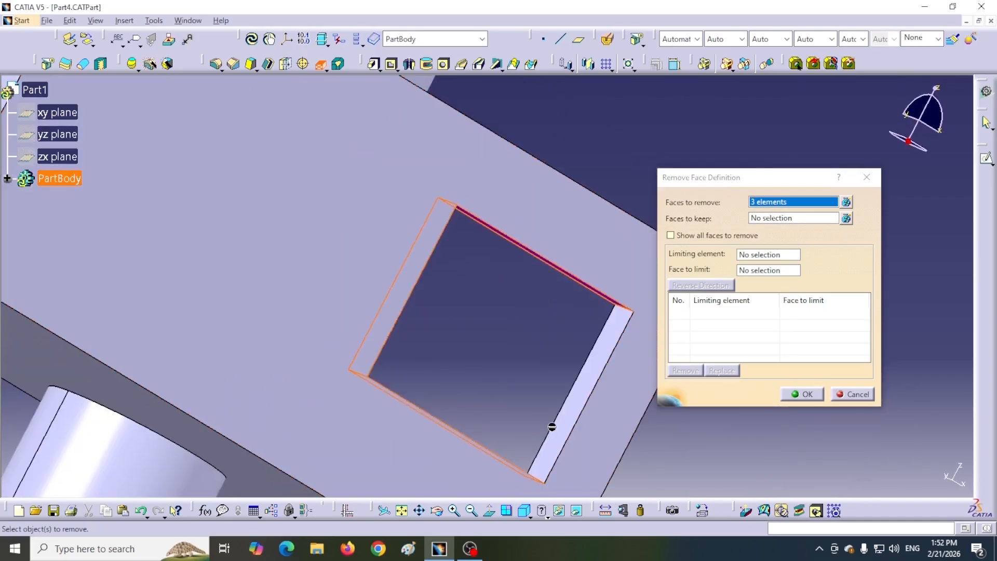
left_click(571, 435)
middle_click_drag(483, 279, 457, 217)
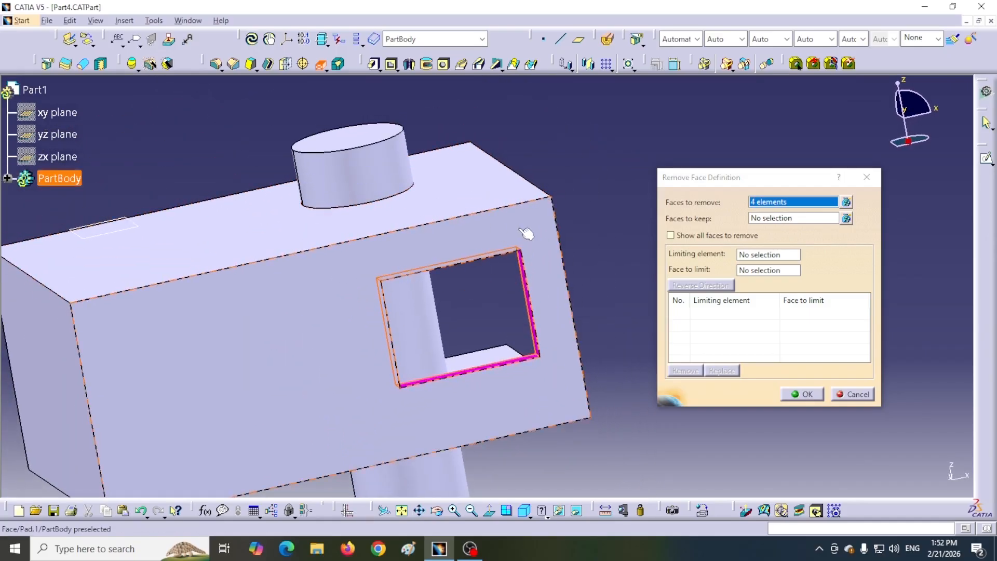
- Set the windowed wall's outer and inner faces as faces to keep, and complete the window's removal
left_click(794, 218)
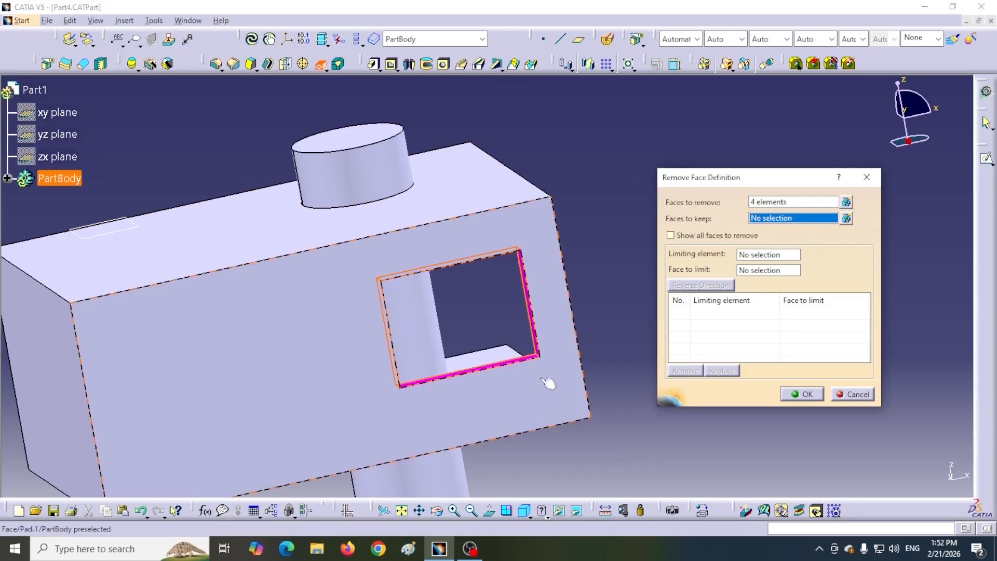
left_click(255, 304)
middle_click_drag(555, 135, 534, 238)
left_click(479, 315)
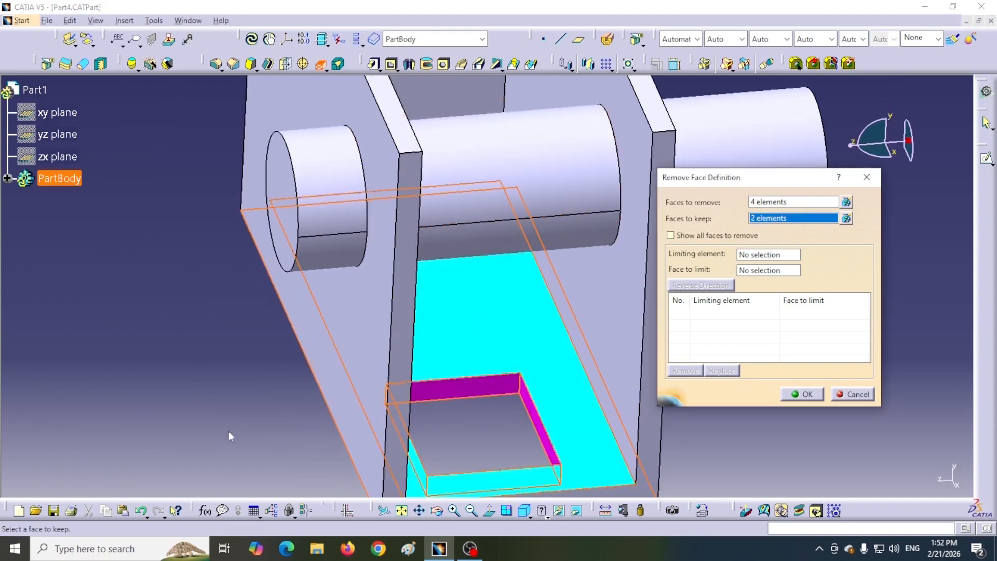
middle_click_drag(222, 401, 478, 158)
middle_click_drag(414, 289, 469, 200)
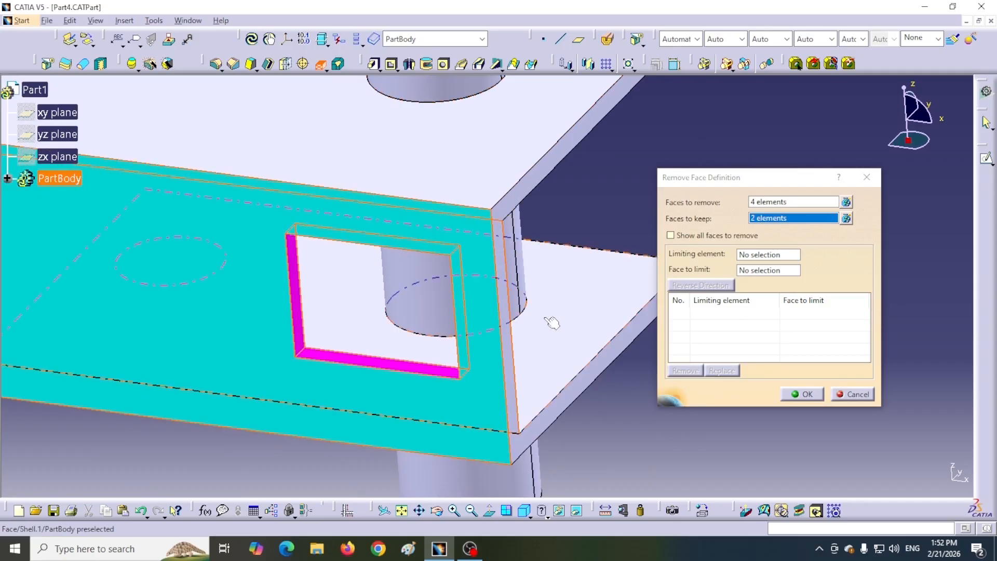
left_click(800, 394)
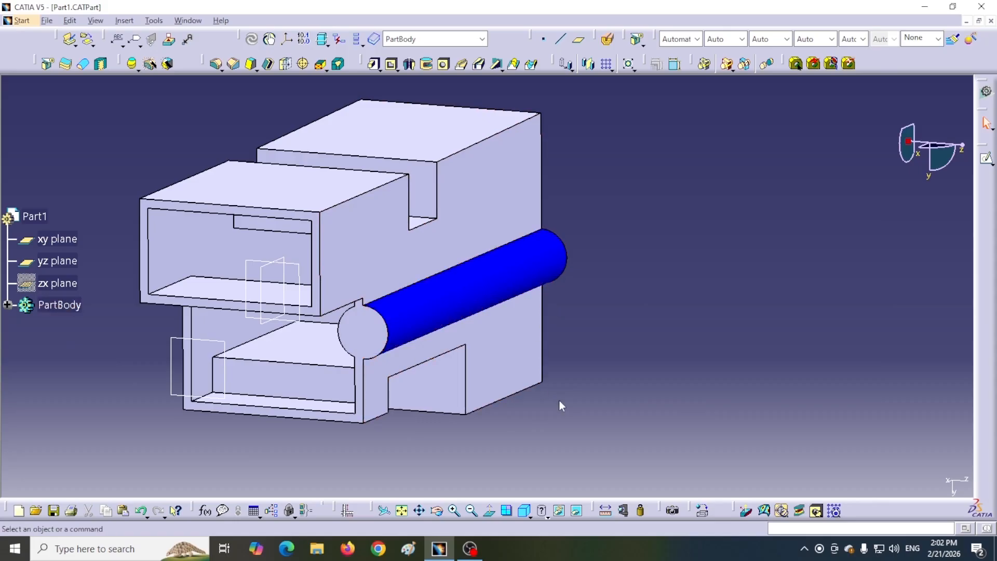
- Use Remove Face on Part1, selecting the outer cylindrical face of the blue cylinder as the face to remove
middle_click_drag(149, 383, 395, 307)
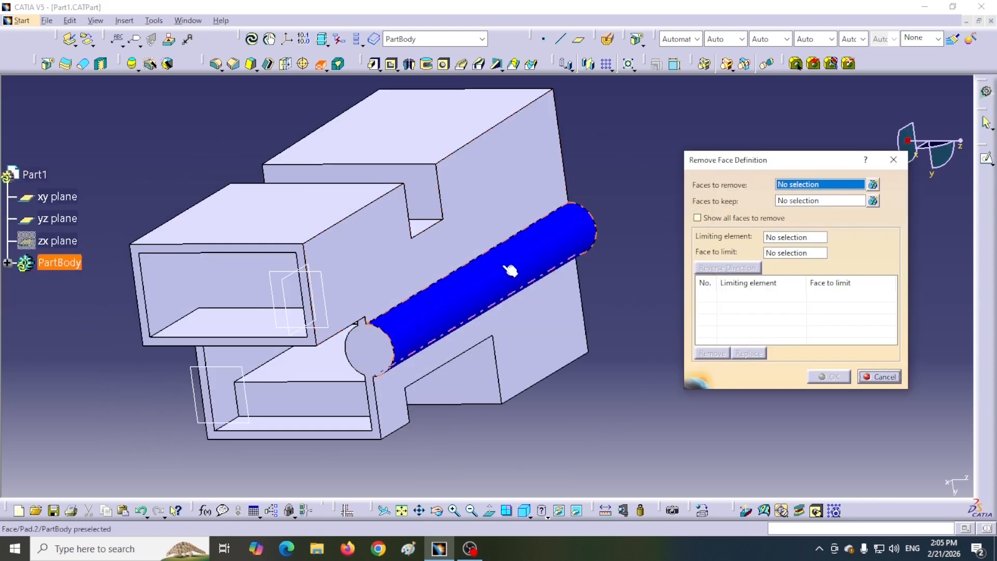
left_click(503, 271)
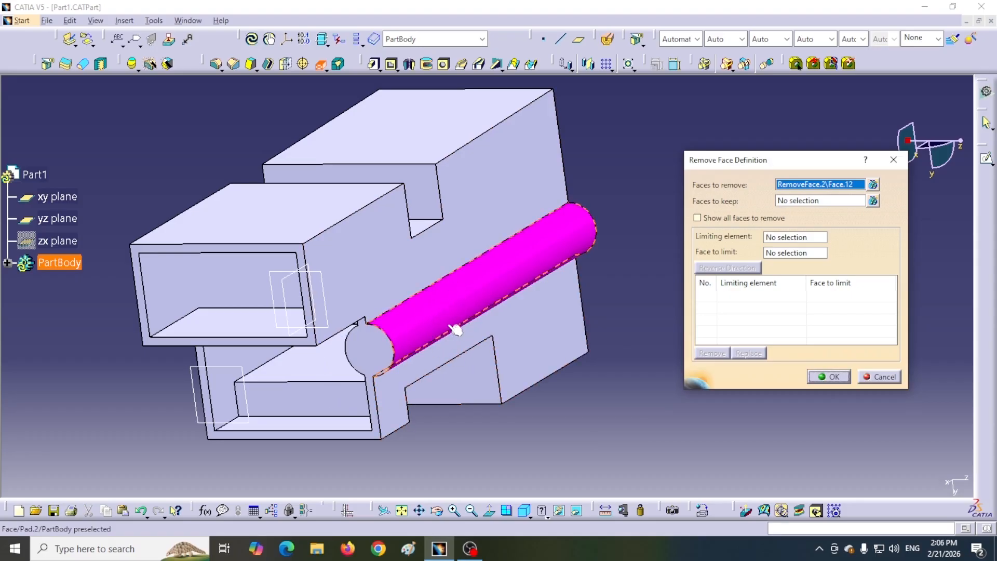
- Try adding the blue cylinder's inner cylindrical face to the faces to remove, and take it back out of the selection
middle_click_drag(152, 127, 361, 252)
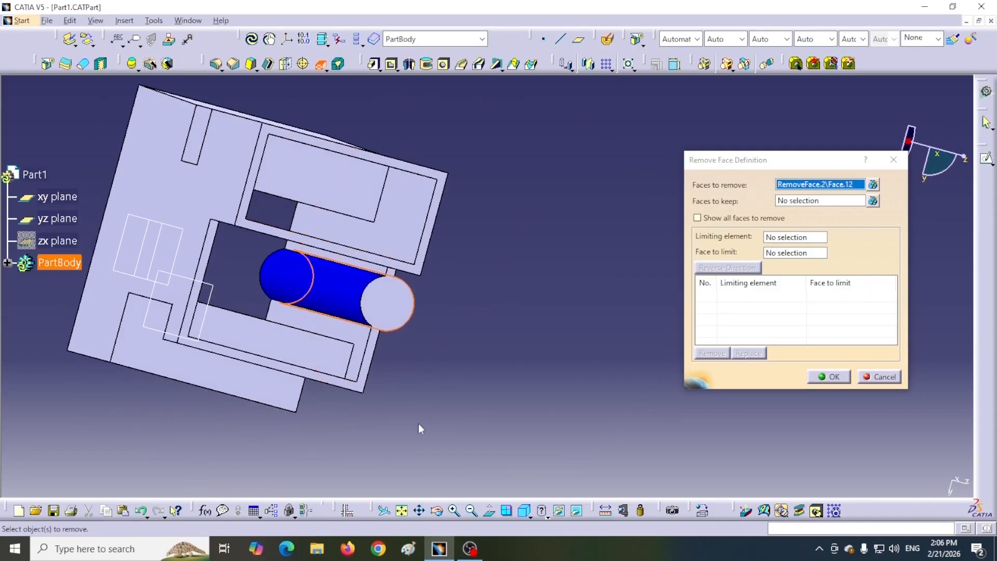
left_click(333, 293)
middle_click_drag(474, 228, 407, 247)
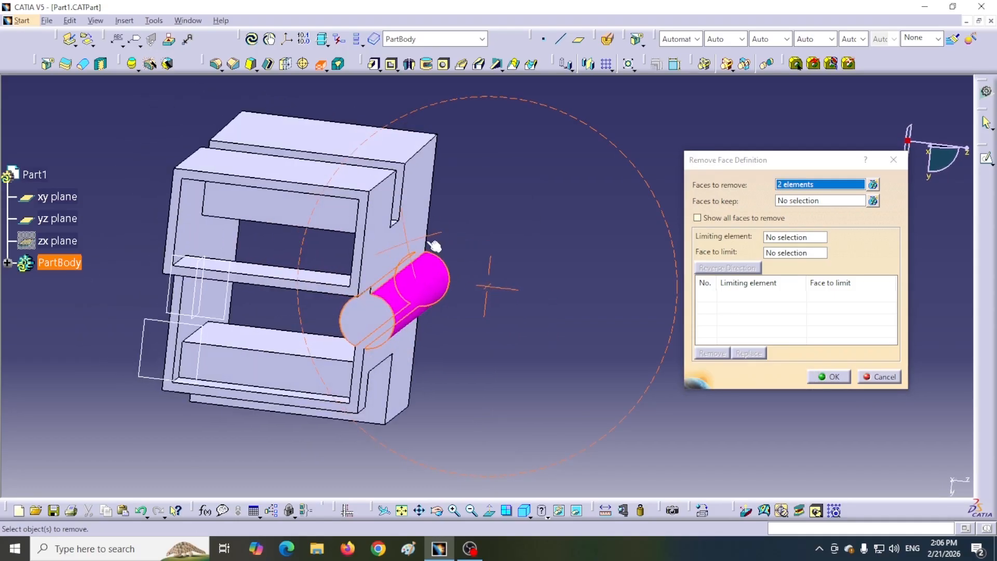
left_click(873, 186)
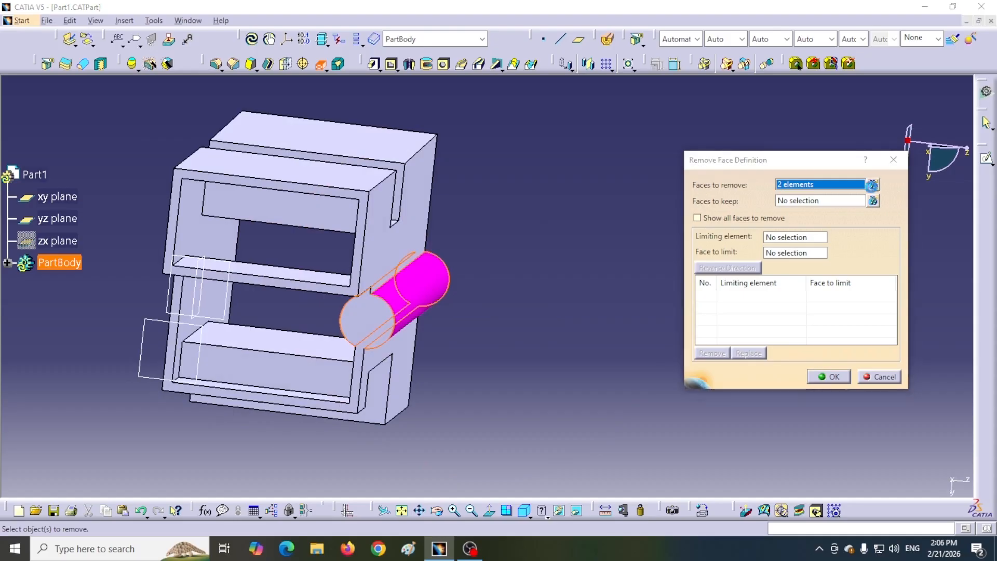
left_click(618, 294)
left_click(610, 335)
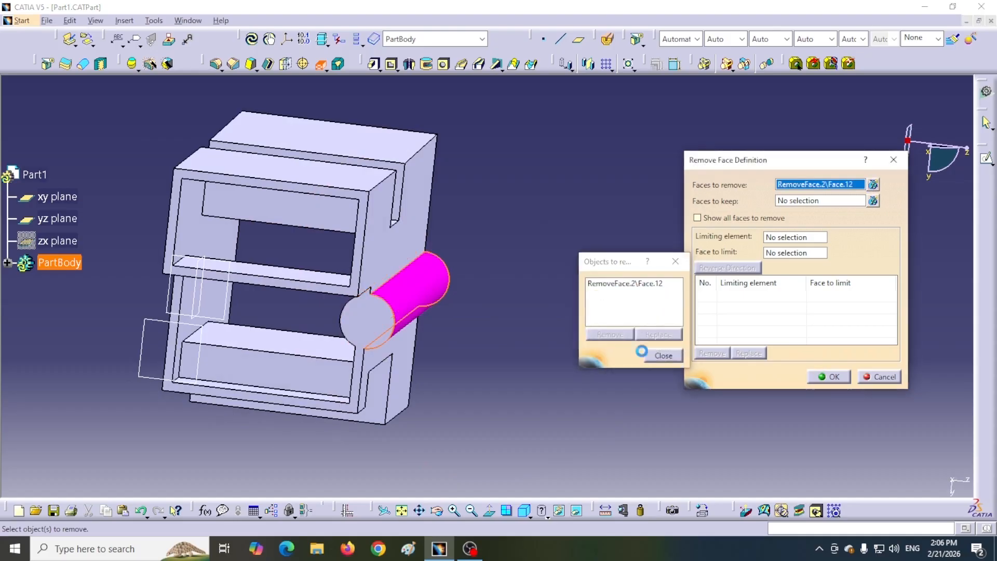
left_click(664, 355)
- Try adding the front face containing the cylinder's flat end to the faces to remove, and take it back out of the selection
middle_click_drag(116, 212, 272, 267)
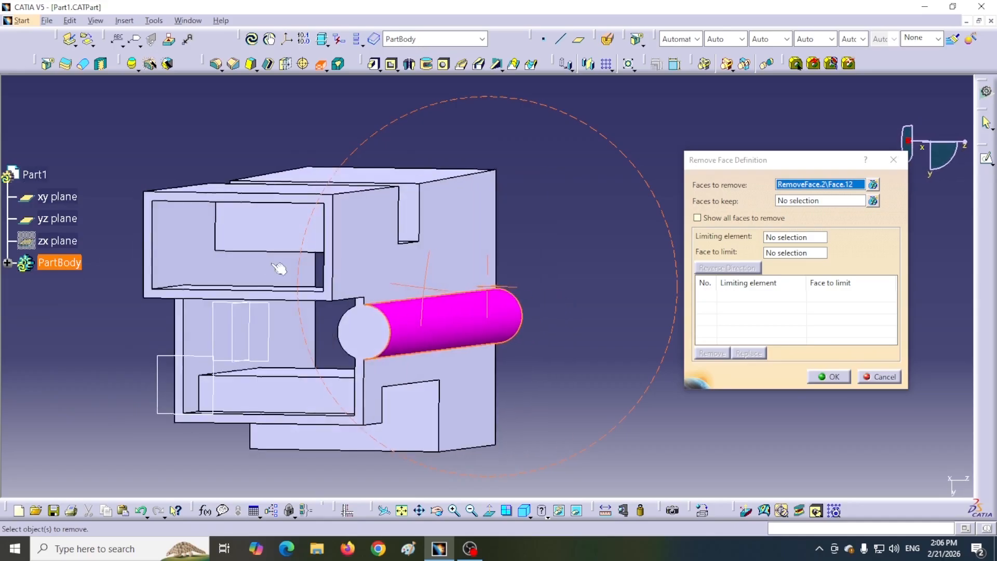
left_click(365, 342)
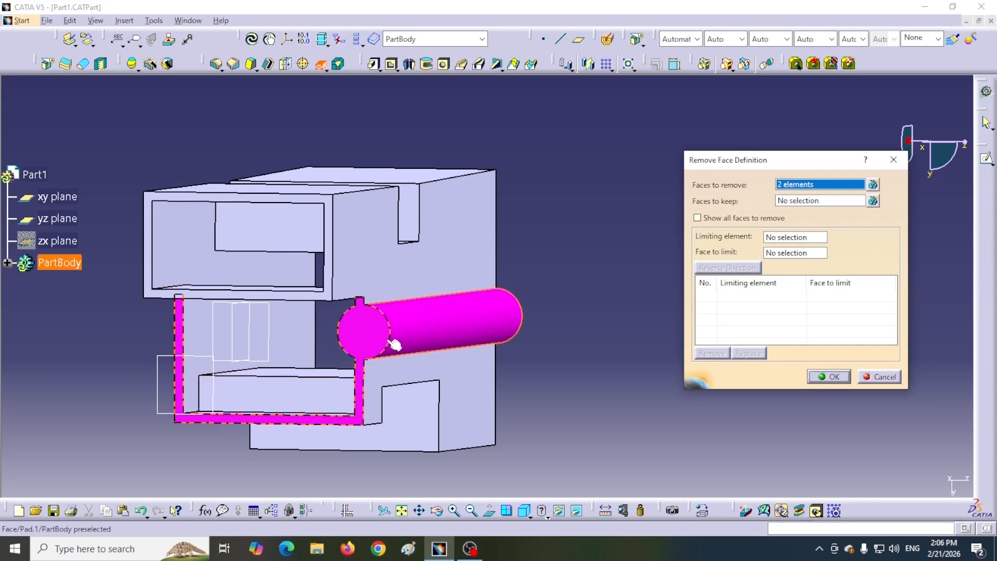
left_click(873, 187)
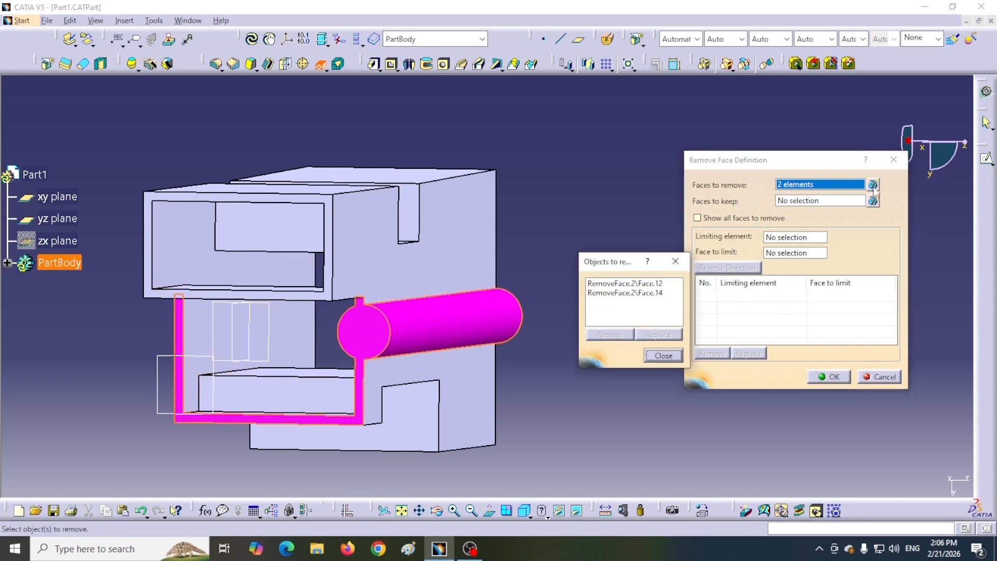
left_click(612, 293)
left_click(609, 335)
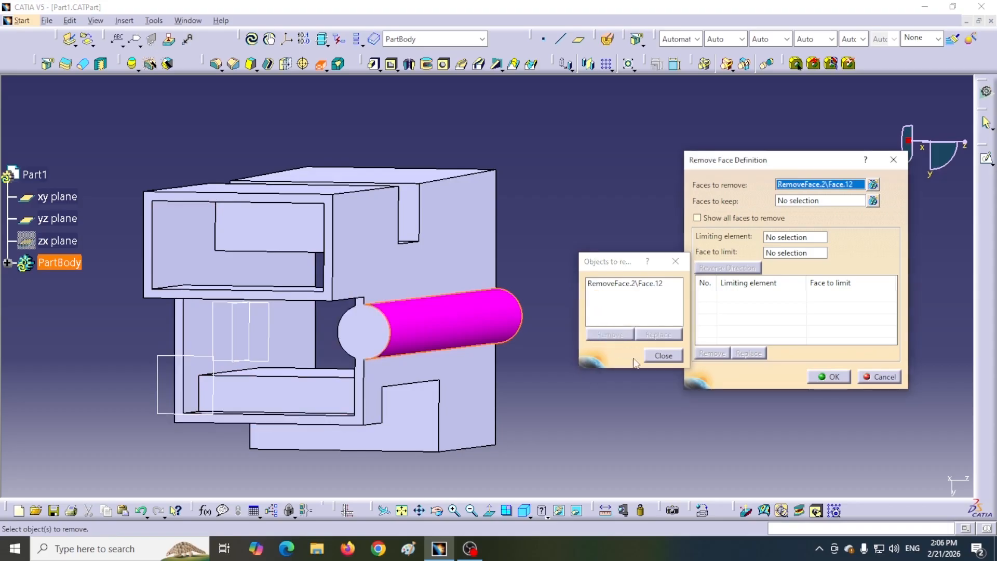
- Limit the blue cylinder's removal with the yz plane as limiting element and its cylindrical face as face to limit, and complete the Remove Face
left_click(664, 356)
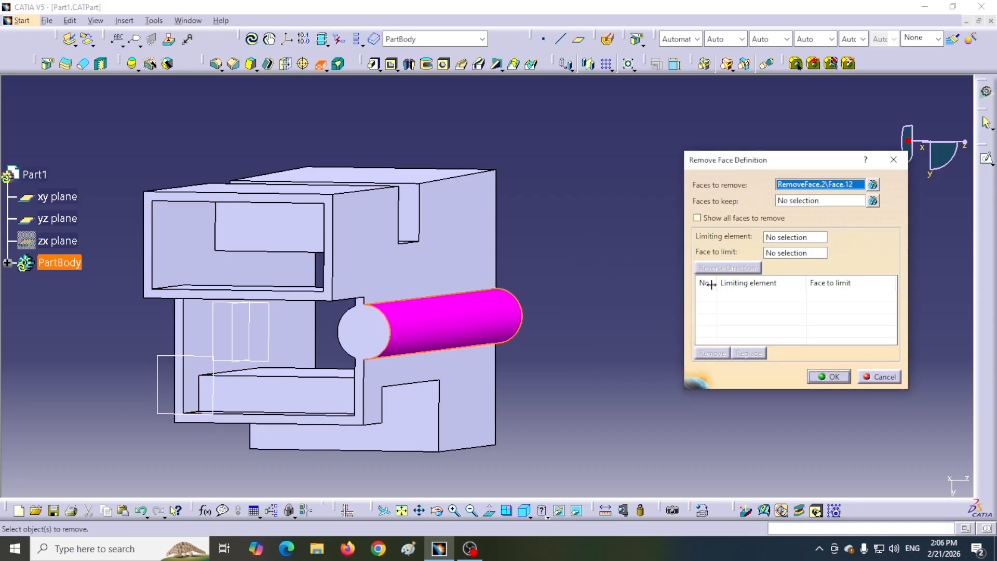
left_click(803, 239)
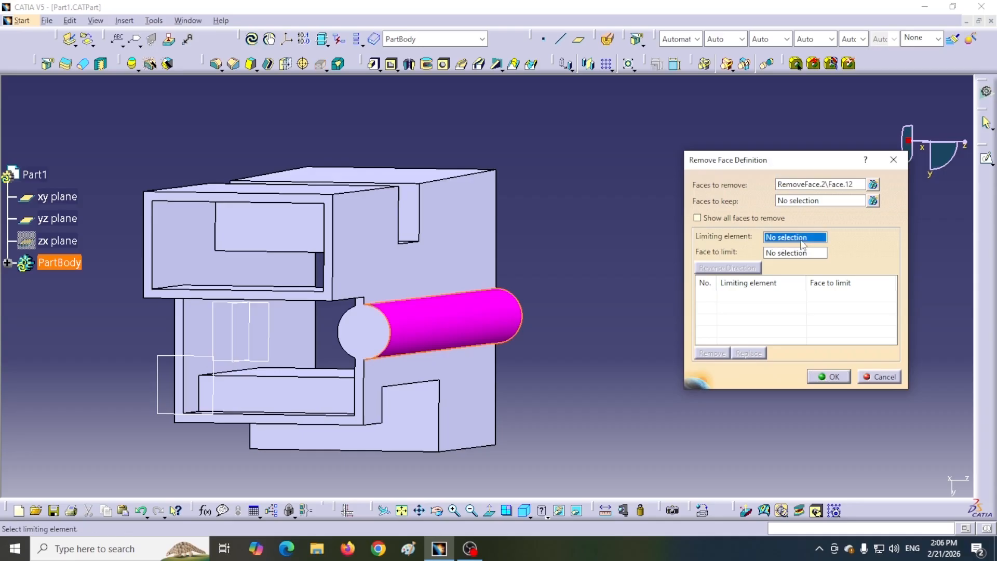
right_click(805, 236)
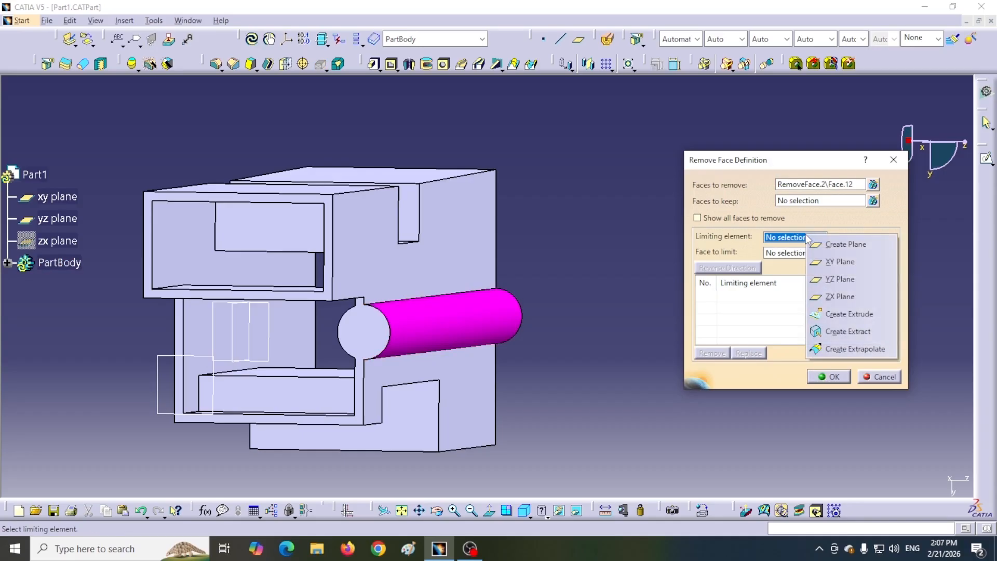
left_click(832, 285)
middle_click_drag(564, 271, 485, 319)
middle_click_drag(575, 260, 470, 253)
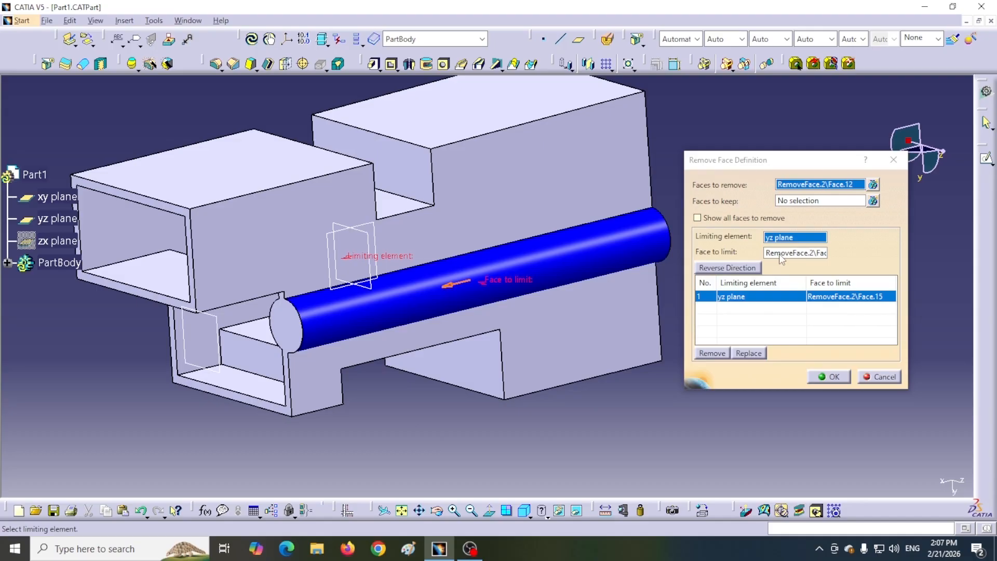
left_click(829, 381)
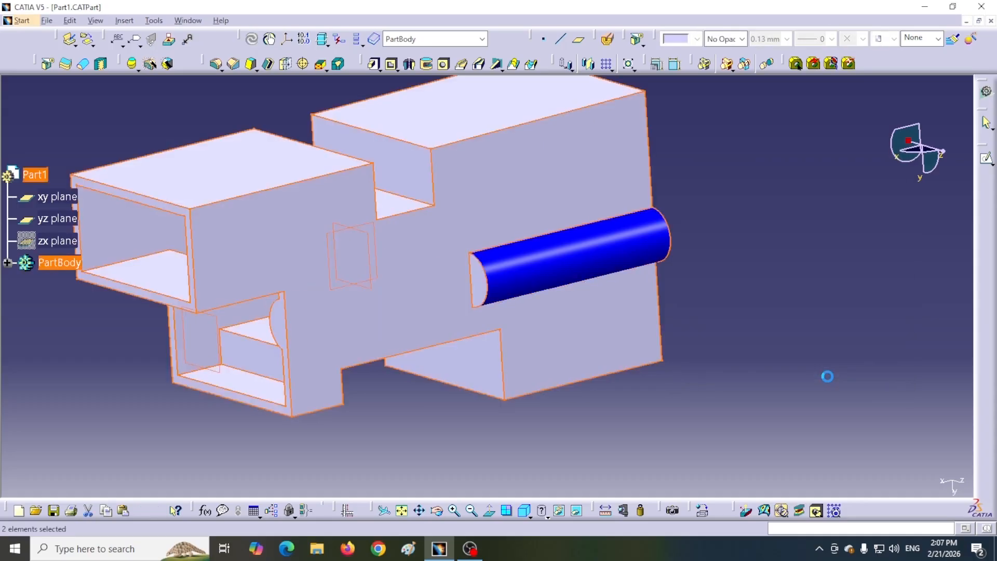
middle_click_drag(811, 319, 641, 298)
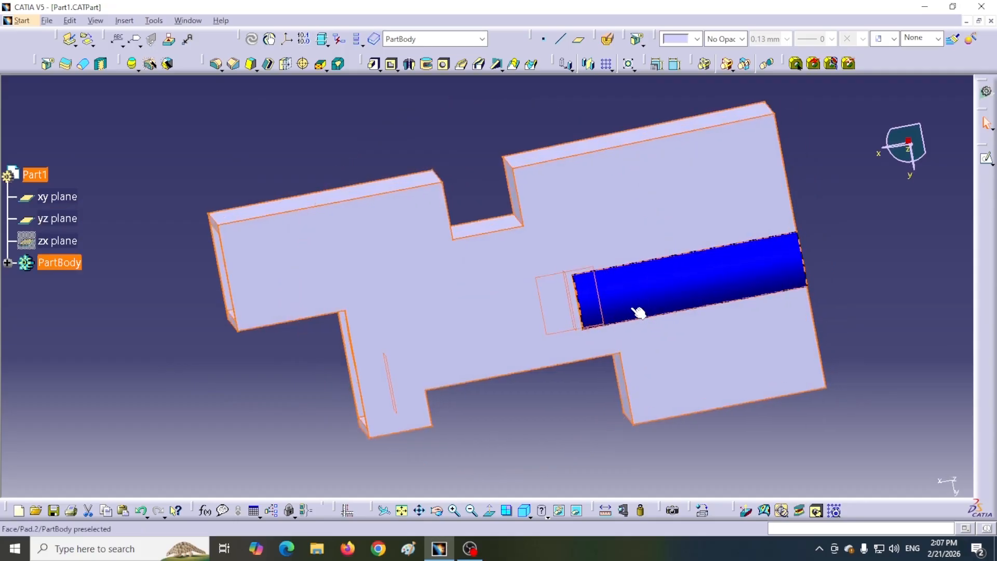
left_click(524, 511)
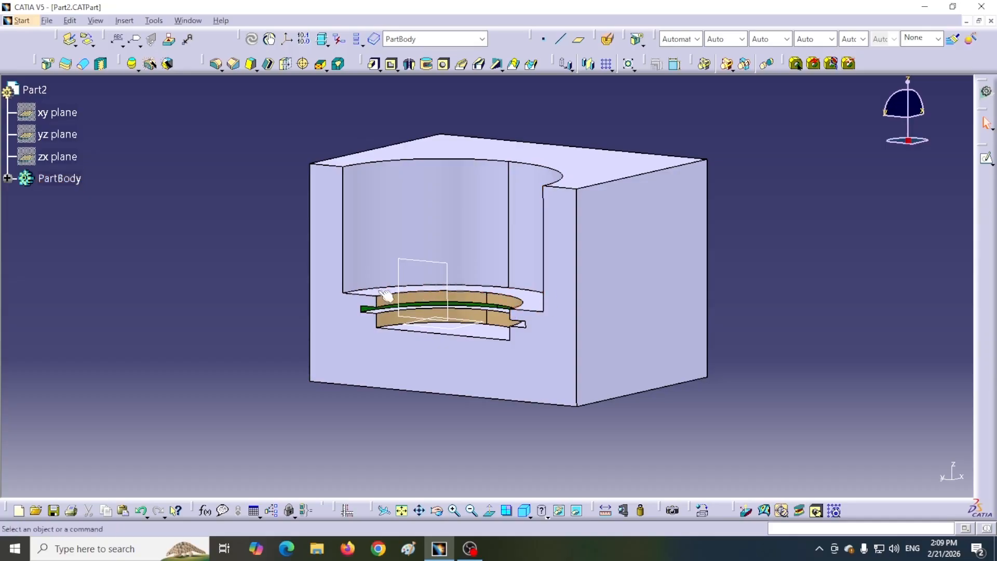
- Try Remove Face on Part2, selecting the large upper bore's cylindrical wall as the face to remove
middle_click_drag(518, 89, 519, 161)
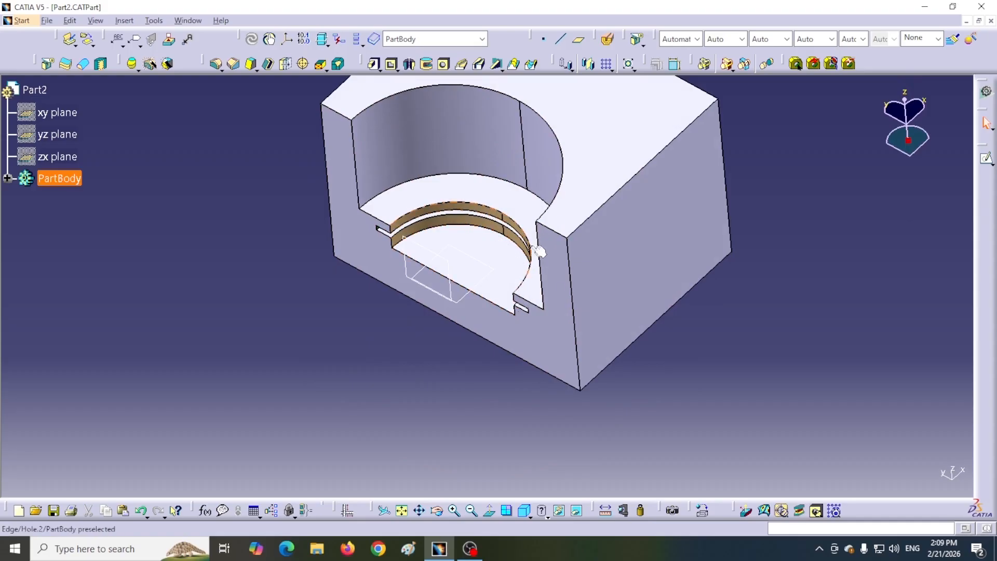
left_click(279, 300)
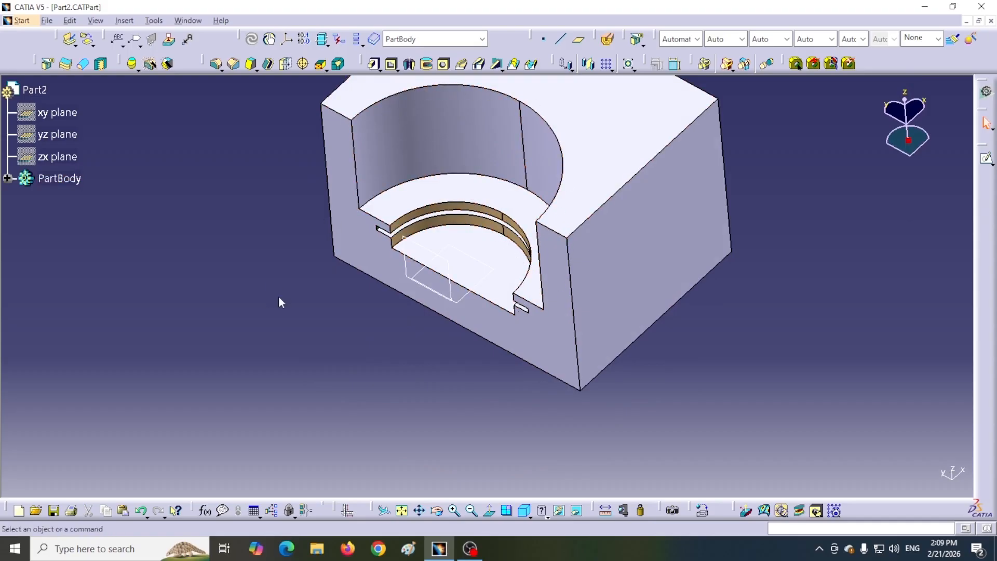
middle_click_drag(311, 343, 453, 296)
middle_click_drag(592, 240, 434, 330)
middle_click_drag(407, 387, 252, 379)
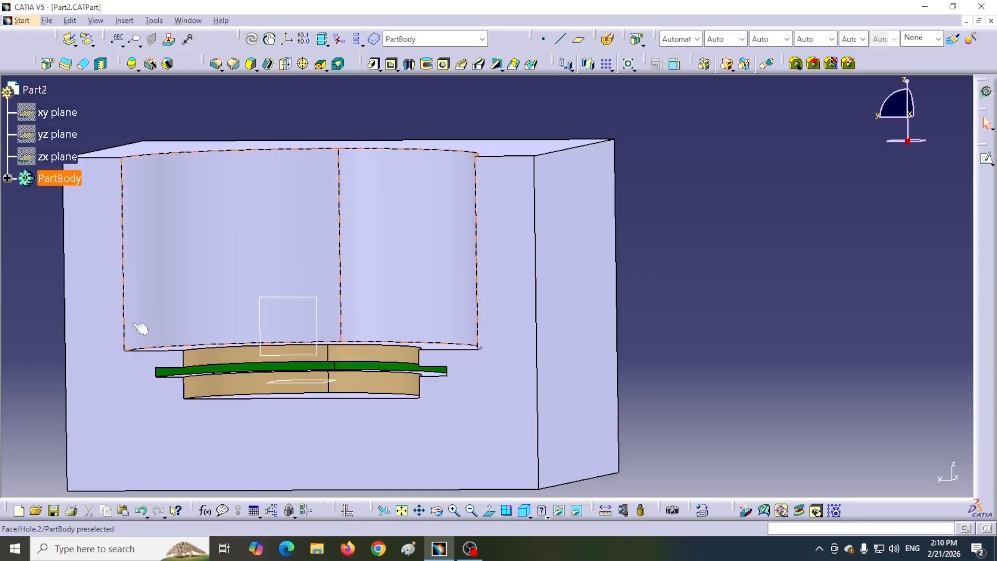
middle_click_drag(583, 145, 372, 227)
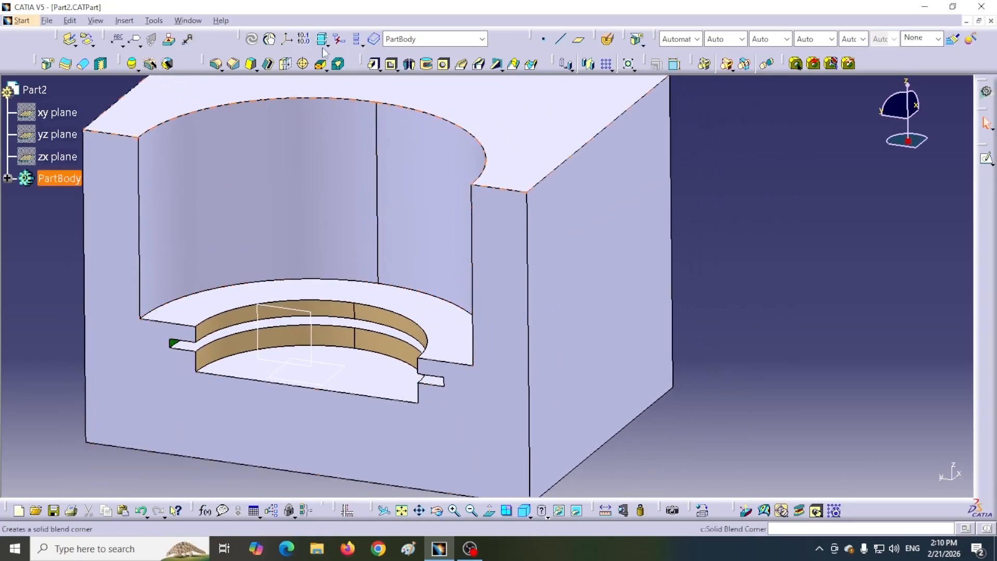
left_click(321, 65)
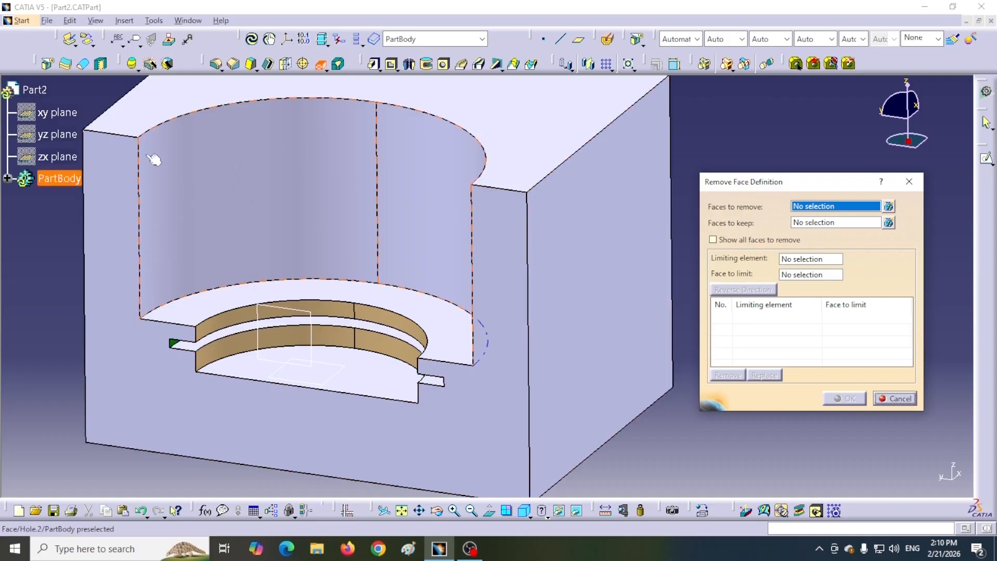
left_click(287, 187)
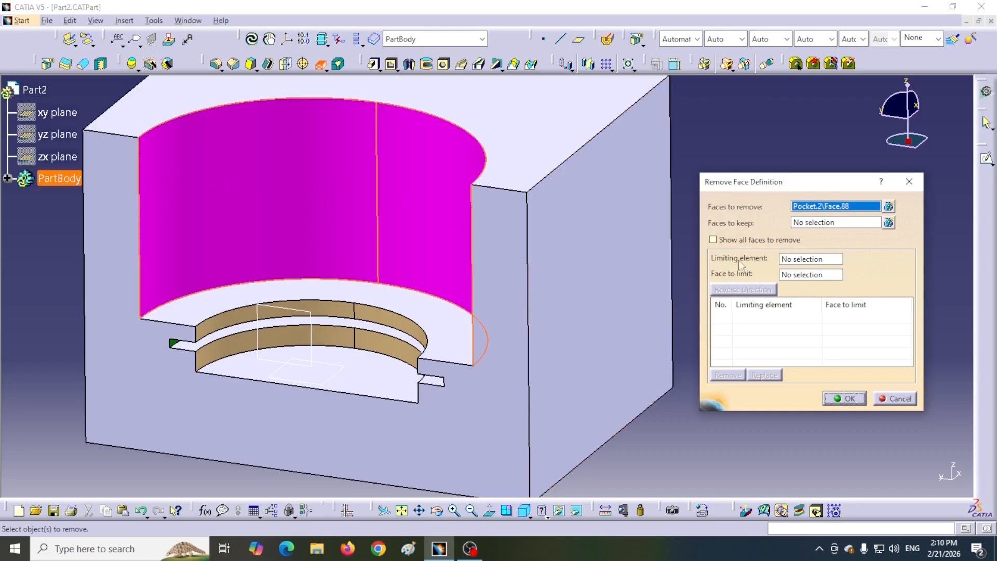
- Try limiting the bore's removal with the lowest floor face as limiting element and the upper tan ring as face to limit, and apply it
left_click(811, 260)
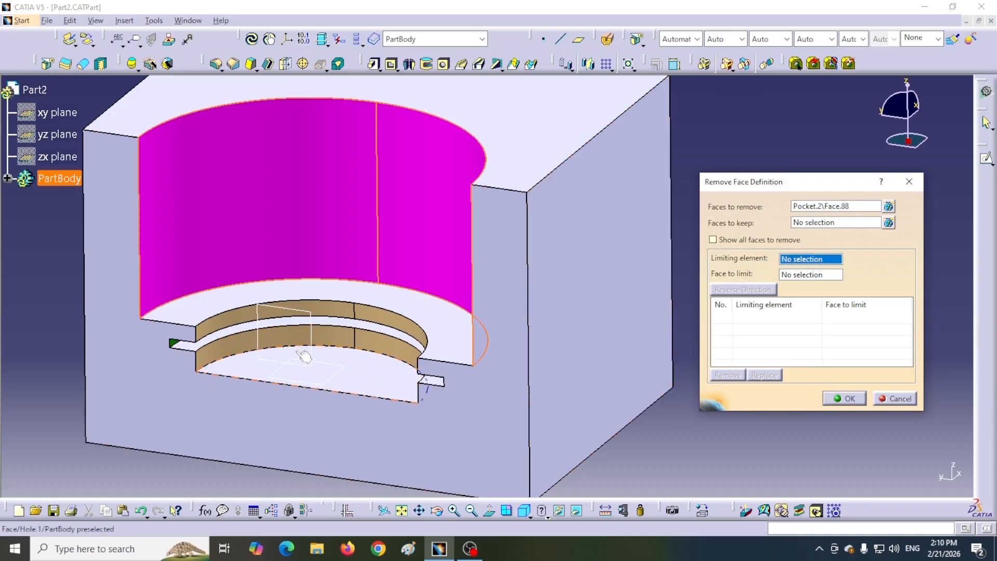
left_click(369, 382)
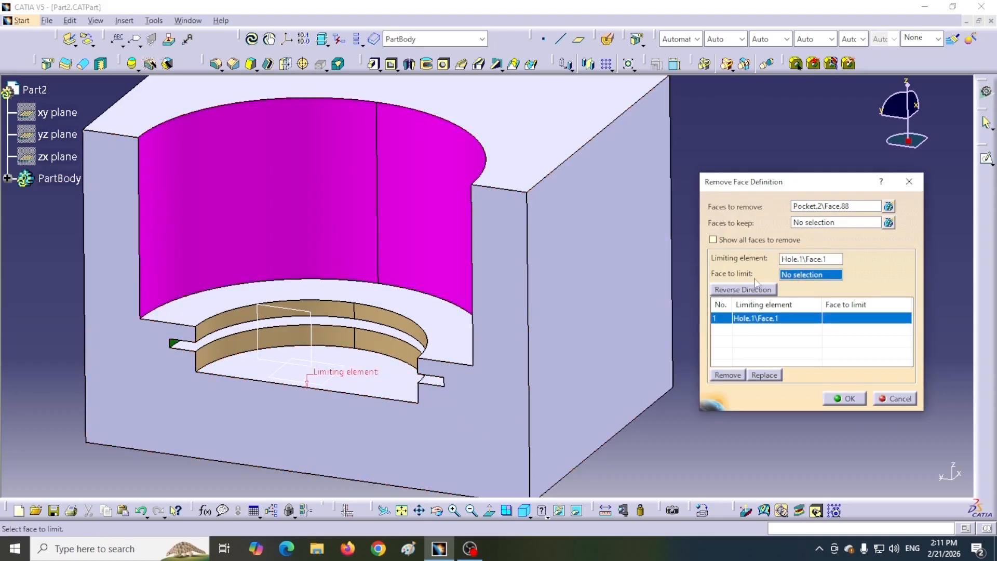
left_click(385, 319)
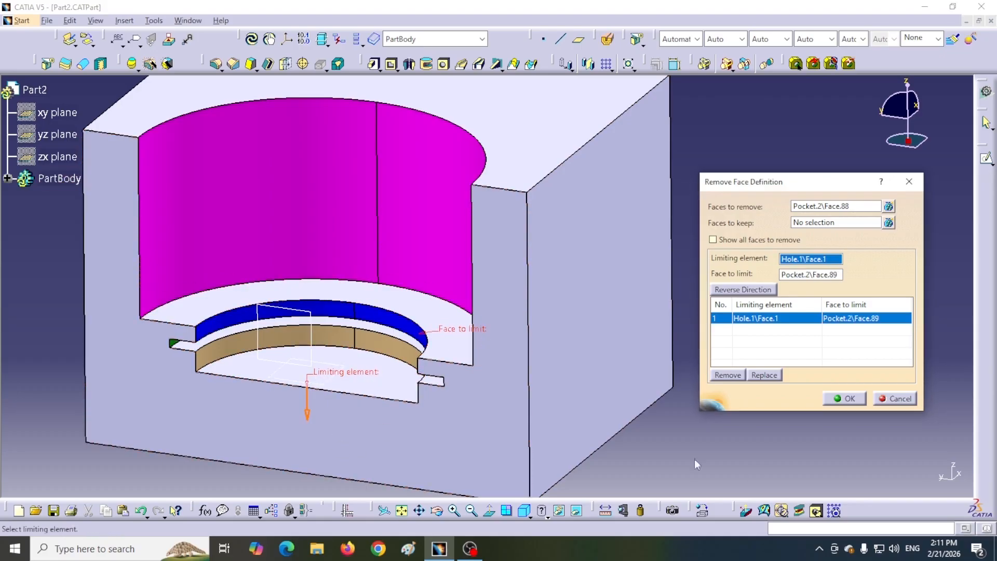
left_click(843, 398)
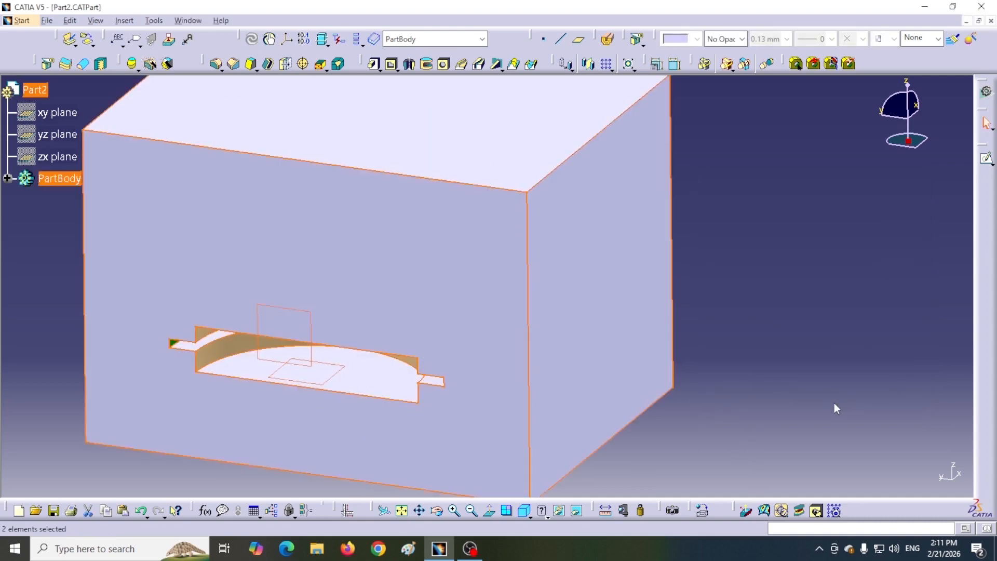
middle_click_drag(334, 405, 314, 410)
middle_click_drag(329, 414, 382, 363)
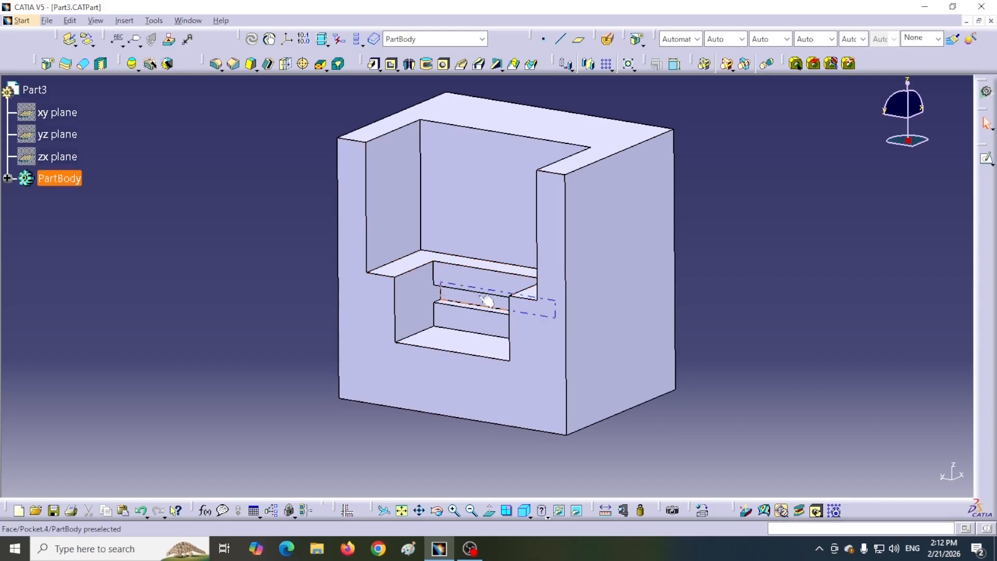
- Use Remove Face on Part3, selecting the three faces of the narrow groove in the lower pocket's back wall as faces to remove
left_click(206, 276)
left_click(392, 284)
left_click(247, 214)
middle_click_drag(209, 215, 96, 217)
left_click(320, 63)
left_click_drag(785, 187, 717, 185)
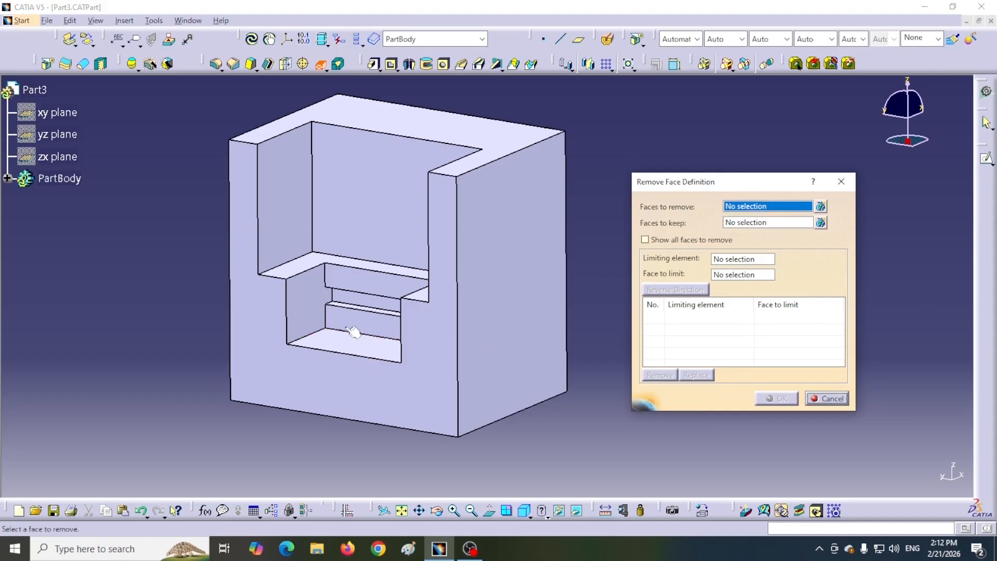
left_click(366, 299)
middle_click_drag(243, 350, 375, 139)
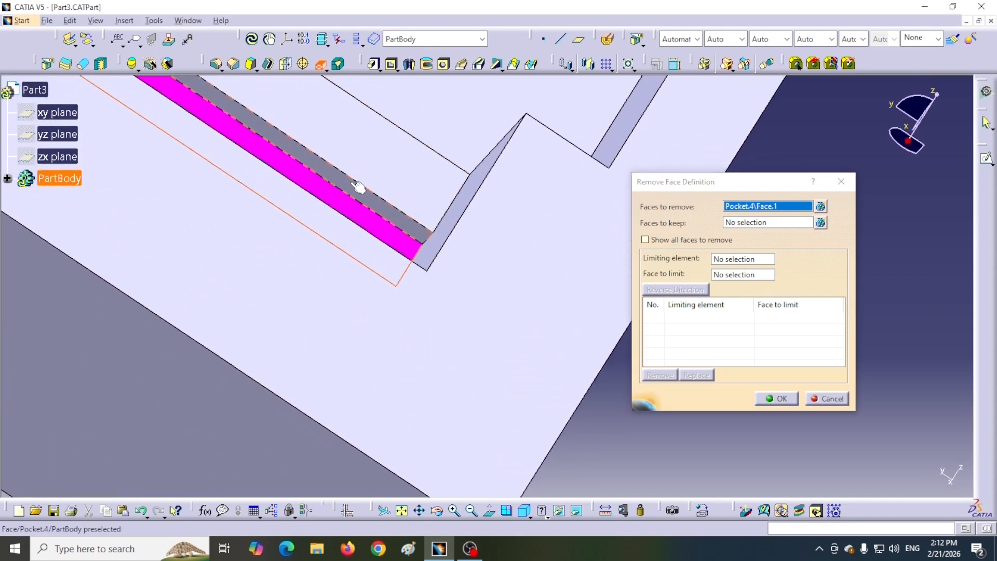
left_click(356, 187)
middle_click_drag(356, 187, 396, 416)
left_click(400, 441)
middle_click_drag(468, 423, 514, 412)
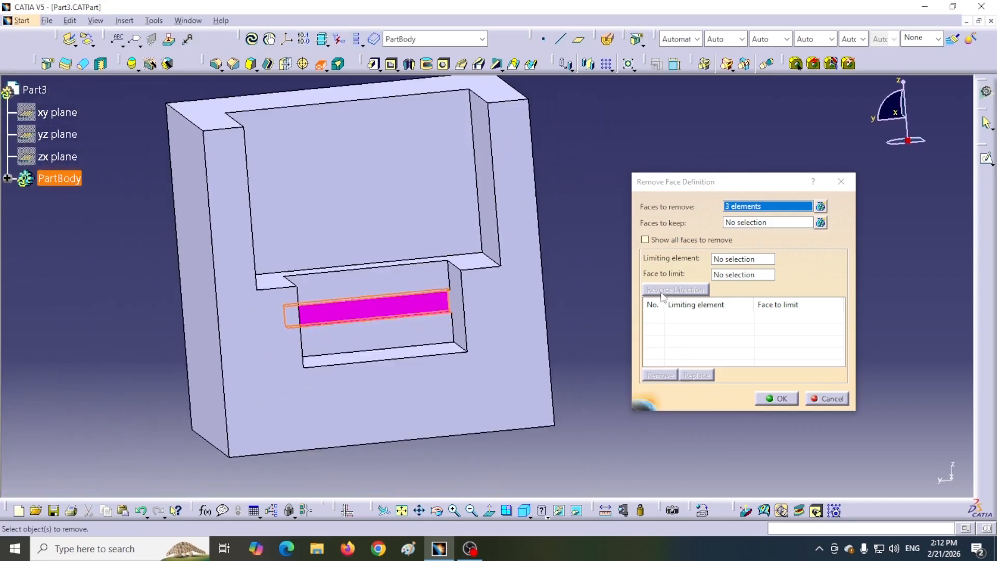
- Set the upper pocket's ledge as limiting element and the wall face above the groove as face to limit, and complete the groove's removal
left_click(726, 265)
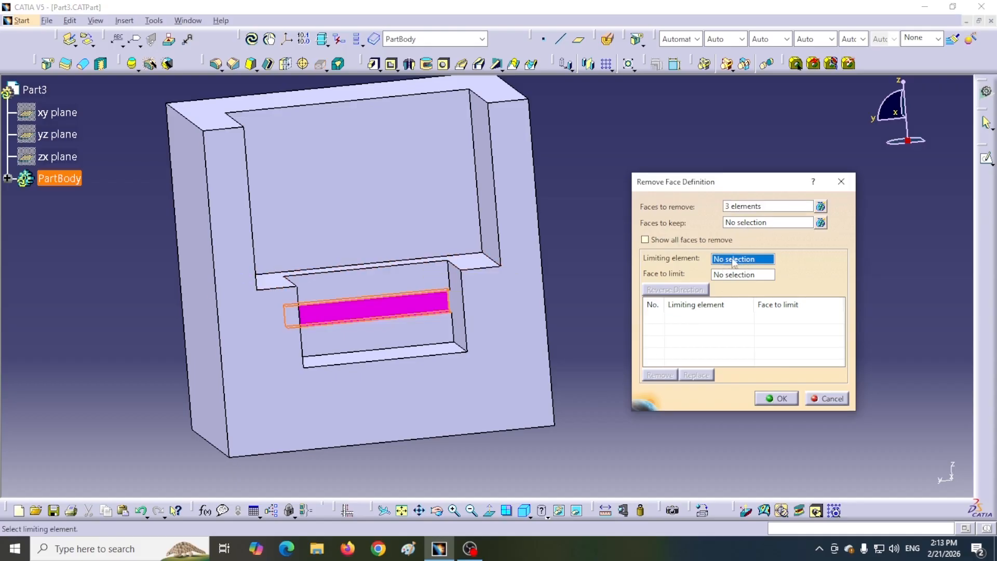
left_click(470, 265)
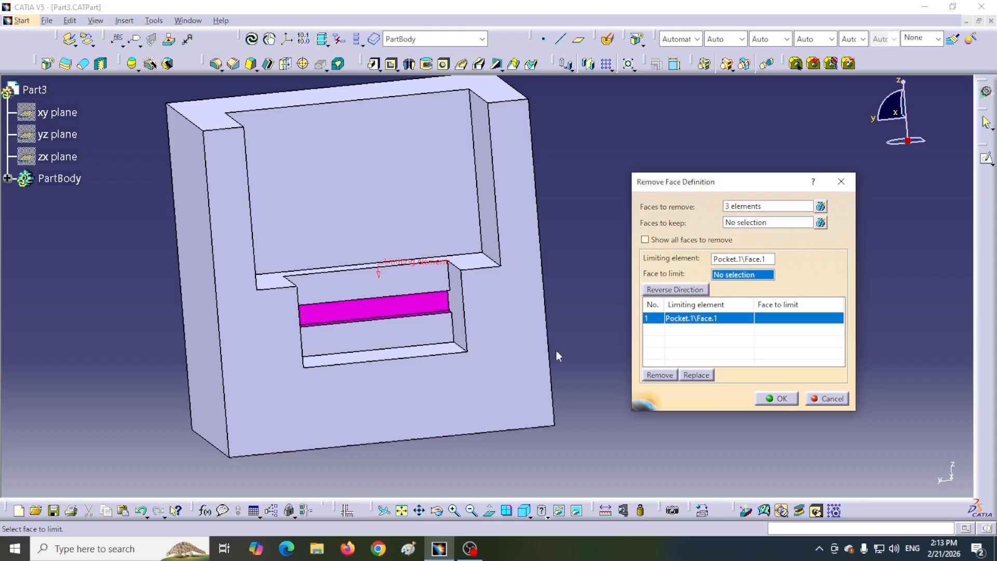
left_click(418, 287)
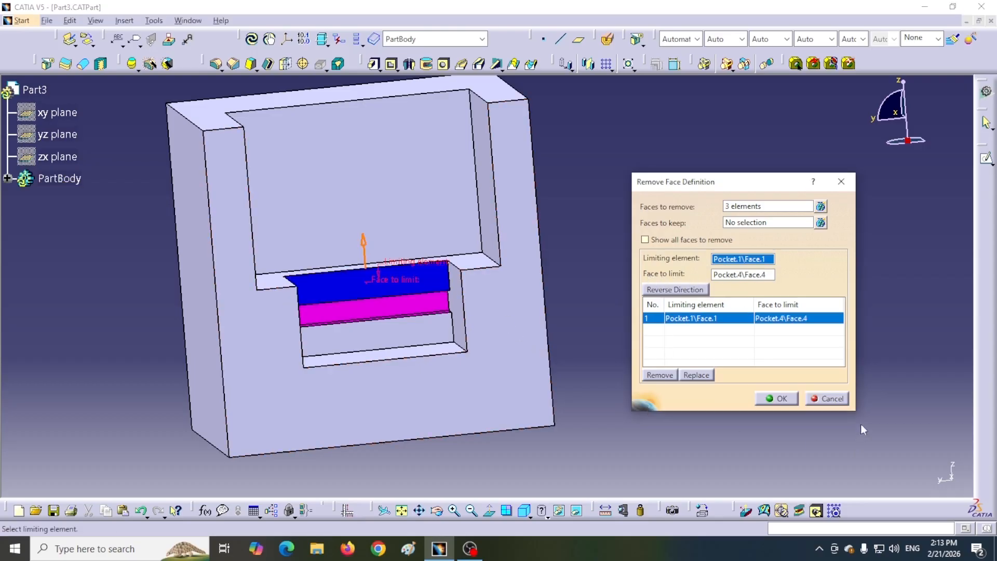
left_click(774, 400)
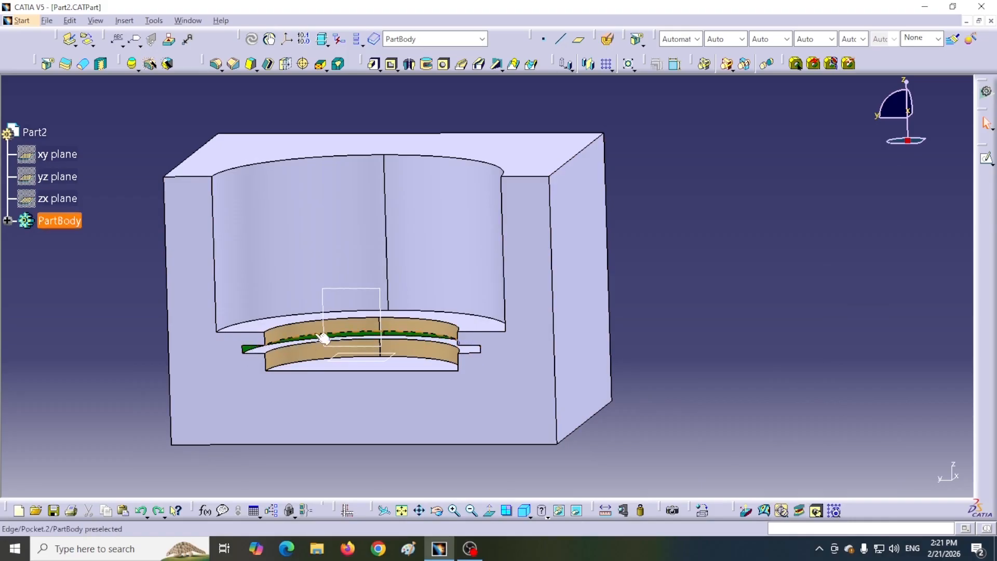
- Use Remove Face on Part2, selecting the three faces of the green ring groove between the tan cylindrical bands as faces to remove
left_click(321, 64)
left_click_drag(799, 199, 765, 171)
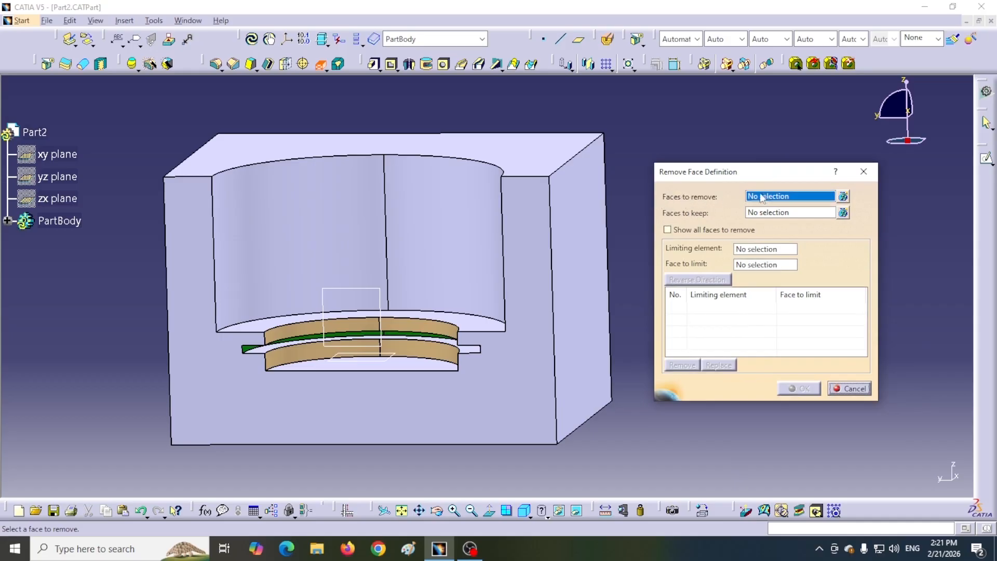
left_click(451, 342)
middle_click_drag(416, 372, 416, 318)
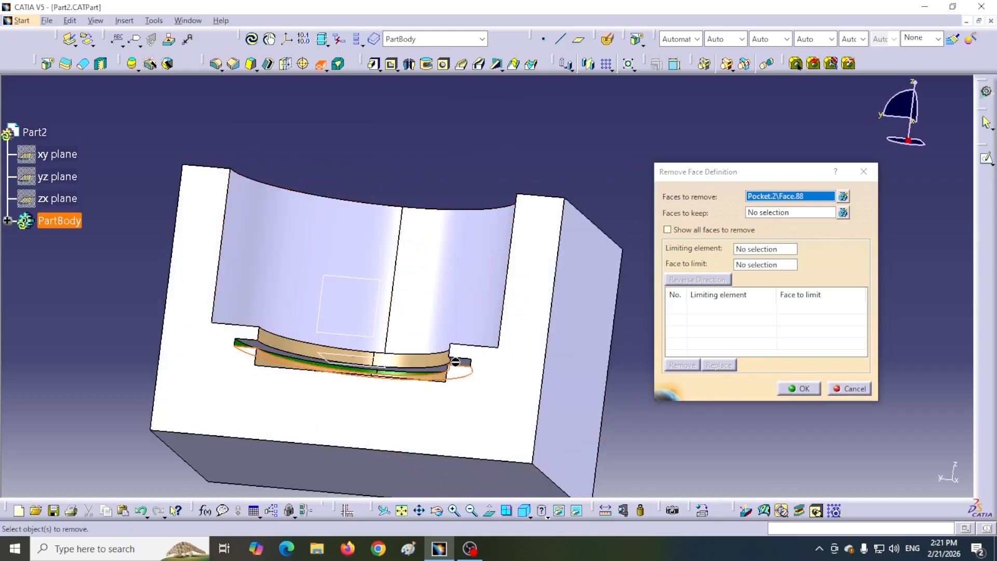
middle_click_drag(457, 360, 419, 291)
left_click(367, 457)
middle_click_drag(354, 452, 372, 477)
left_click(357, 457)
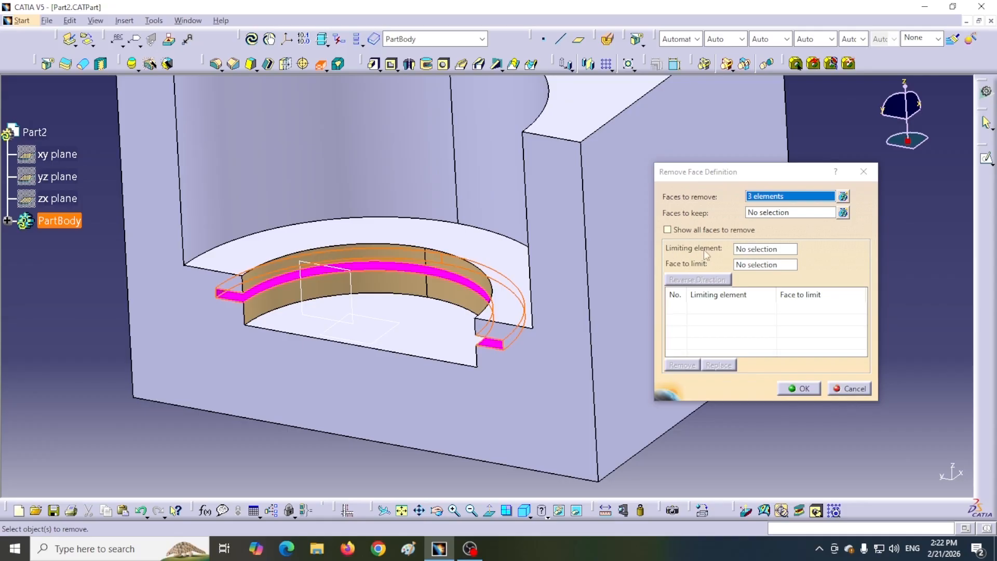
- Set the large bore's annular ledge as limiting element and the lower tan cylindrical face as face to limit, and apply the groove's removal
left_click(746, 251)
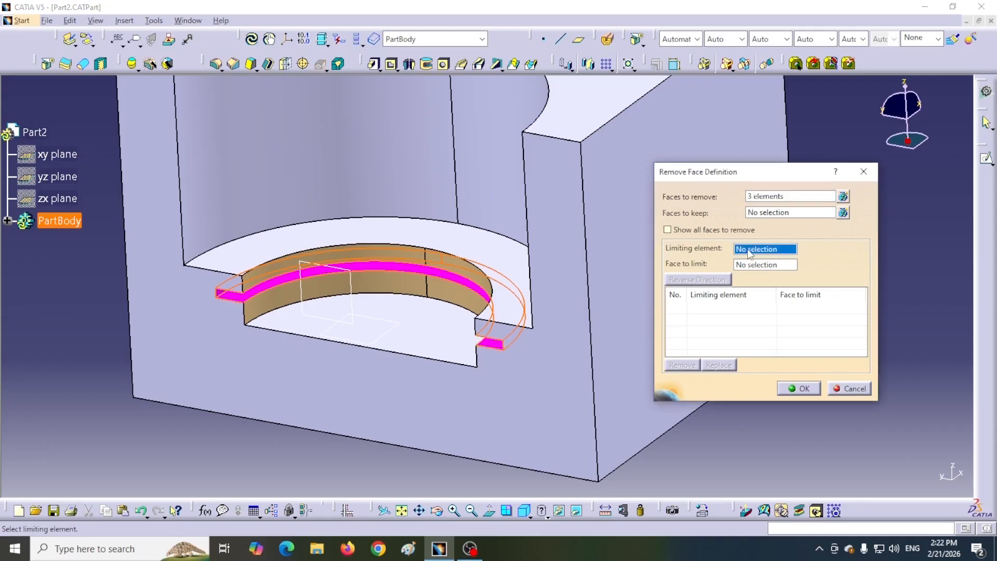
left_click(518, 265)
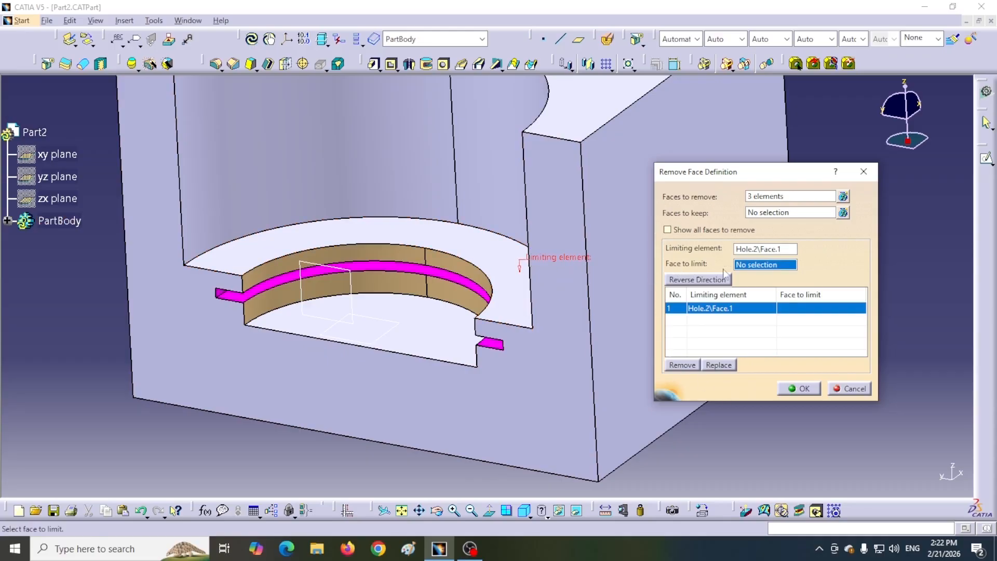
left_click(444, 304)
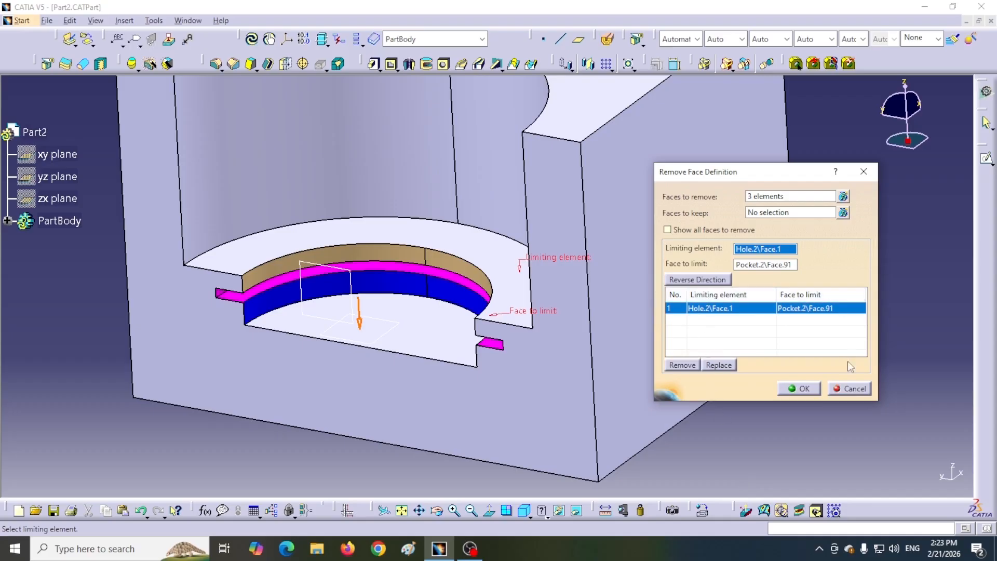
left_click(804, 388)
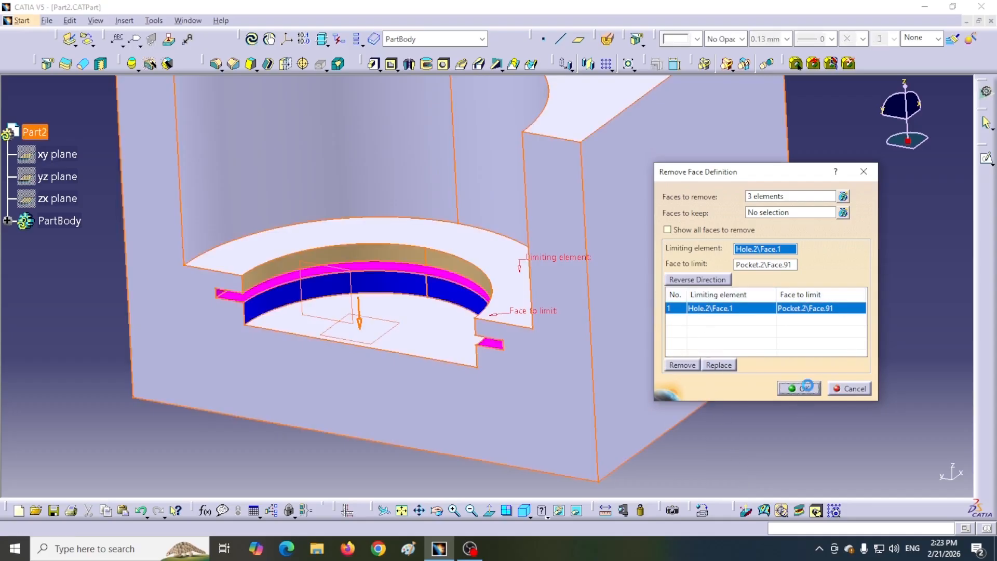